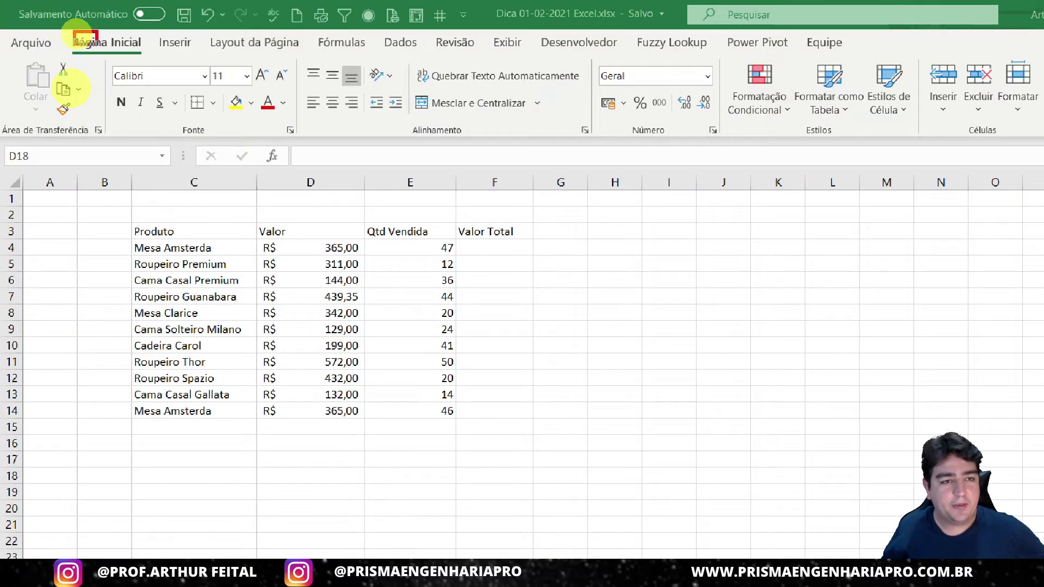
# Step: Open the Formatar como Tabela style gallery on the Página Inicial tab for the Dados sales data
pyautogui.moveTo(73, 31)
pyautogui.mouseDown()
pyautogui.moveTo(148, 59)
pyautogui.moveTo(833, 64)
pyautogui.moveTo(866, 130)
pyautogui.mouseUp()
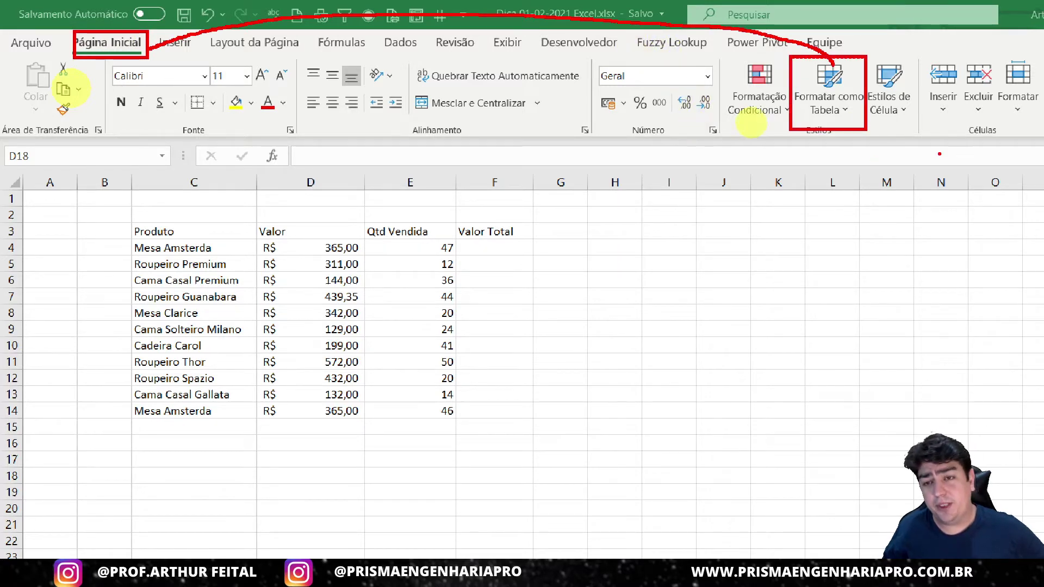
pyautogui.press('Escape')
pyautogui.click(657, 89)
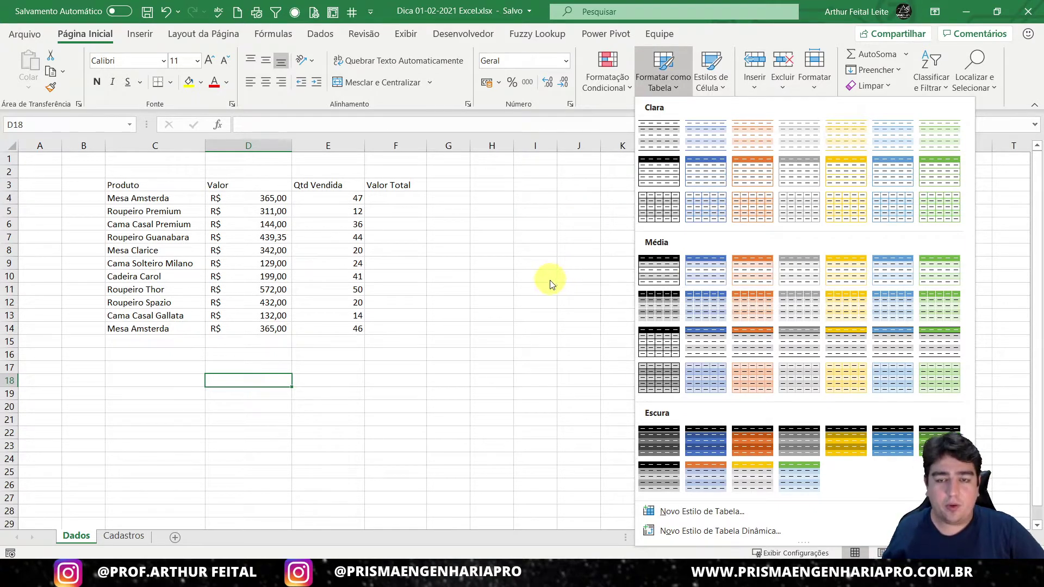
# Step: Dismiss the Formatar como Tabela gallery by clicking the worksheet, applying no style
pyautogui.click(431, 337)
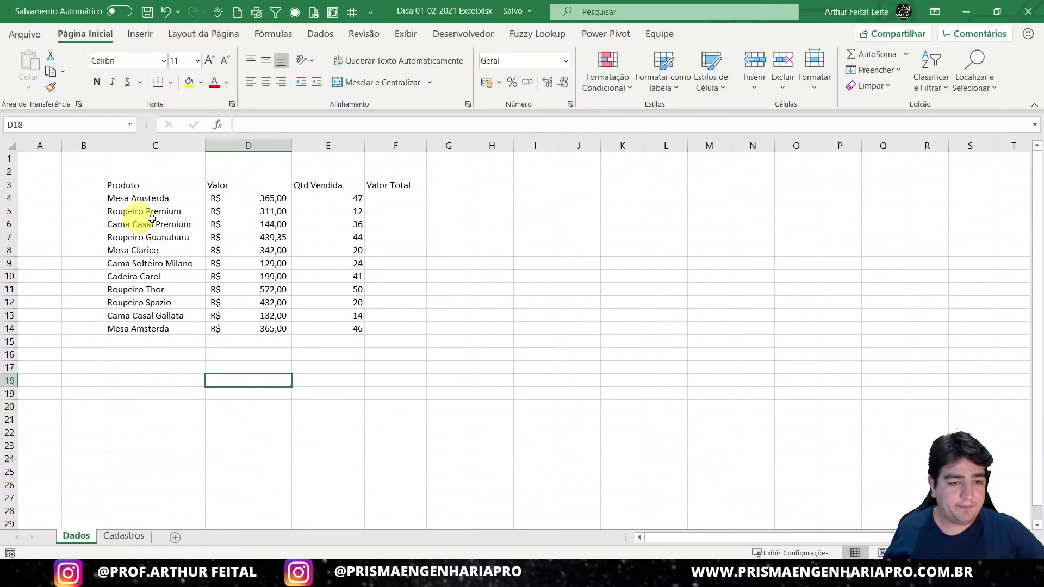
pyautogui.click(170, 200)
pyautogui.click(211, 198)
pyautogui.click(204, 207)
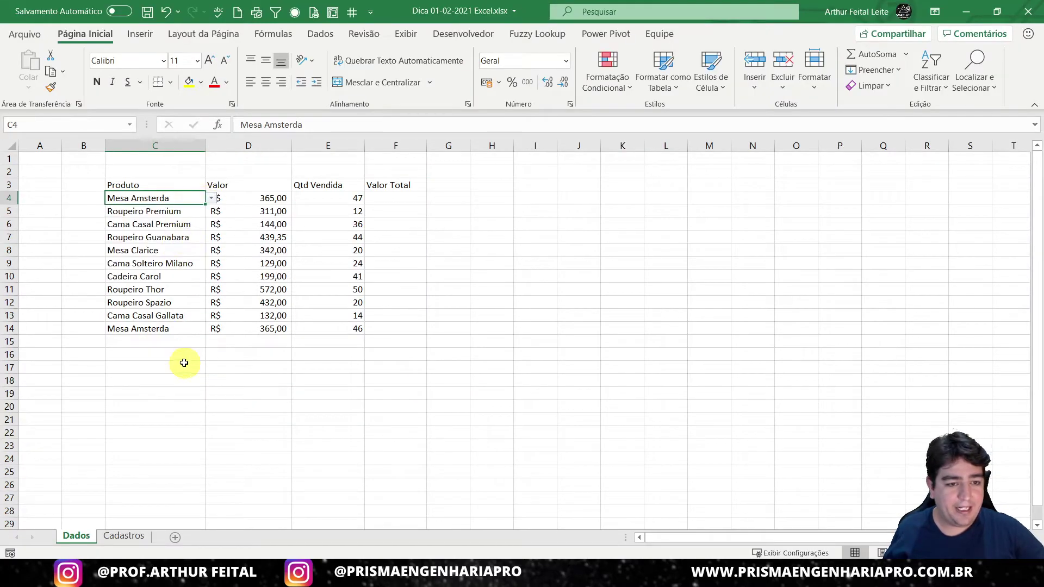
pyautogui.click(185, 331)
pyautogui.click(211, 328)
pyautogui.click(211, 328)
pyautogui.click(211, 328)
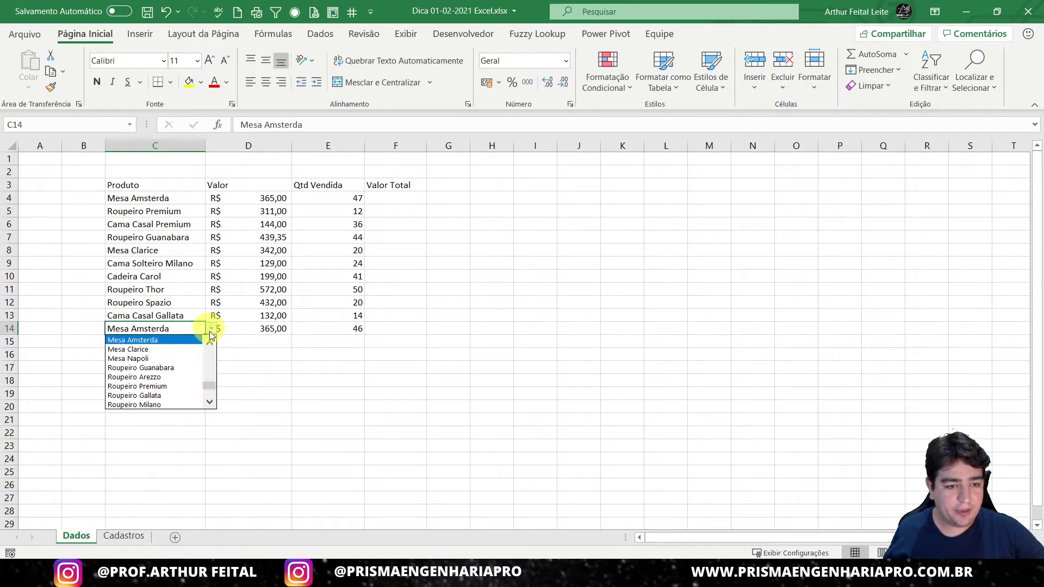
pyautogui.click(211, 329)
pyautogui.click(211, 329)
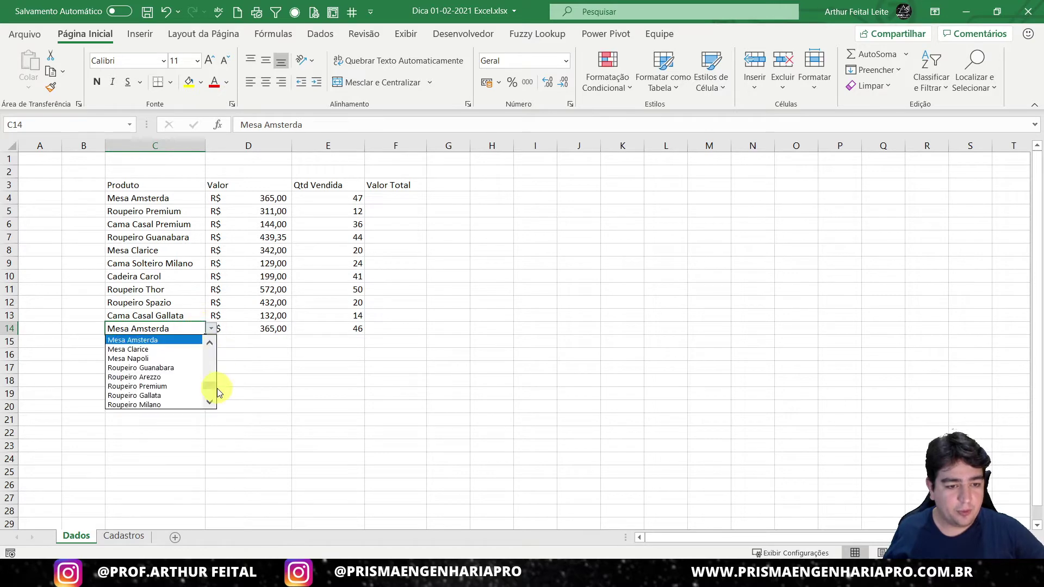
pyautogui.scroll(-2, 209, 377)
pyautogui.scroll(-2, 207, 359)
pyautogui.scroll(-2, 210, 392)
pyautogui.press('Escape')
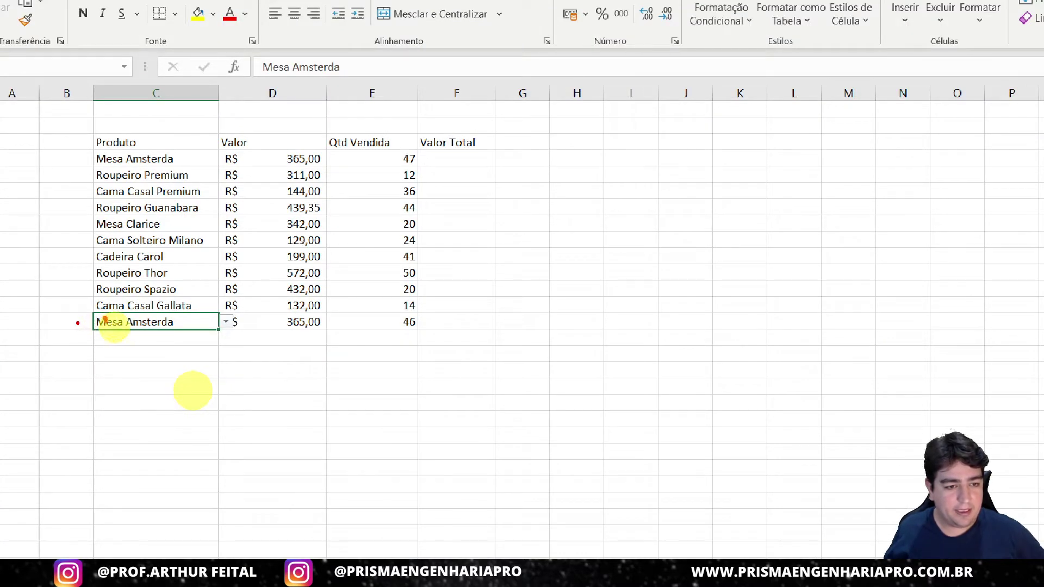
pyautogui.moveTo(103, 321); pyautogui.dragTo(116, 536)
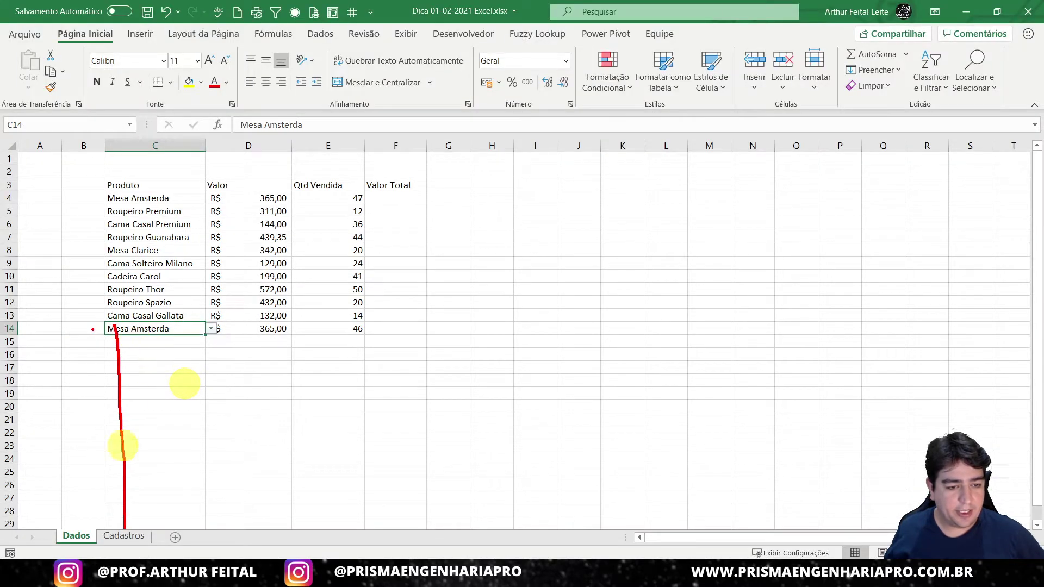
pyautogui.moveTo(95, 526); pyautogui.dragTo(143, 544)
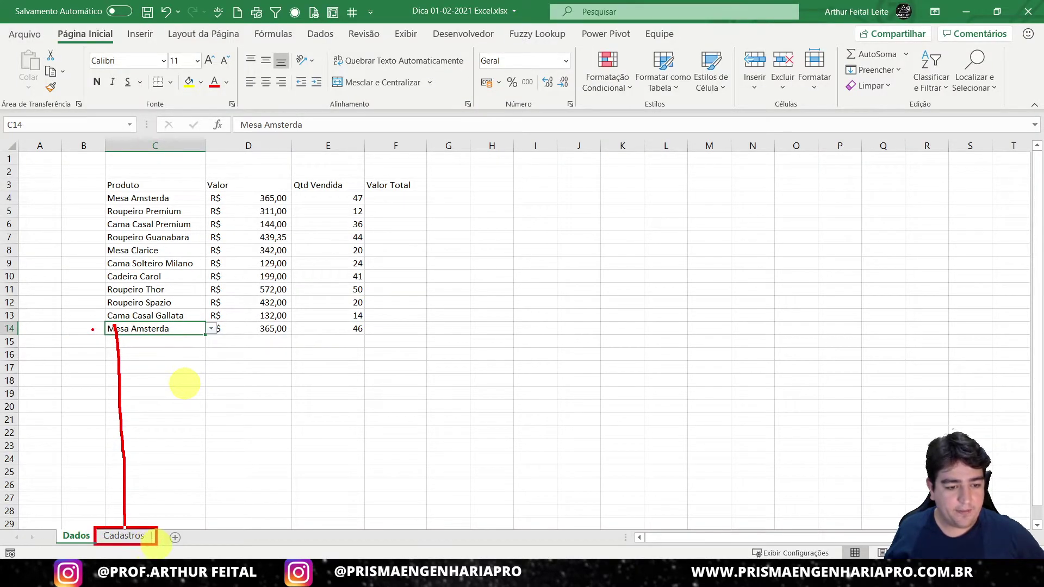
pyautogui.click(138, 535)
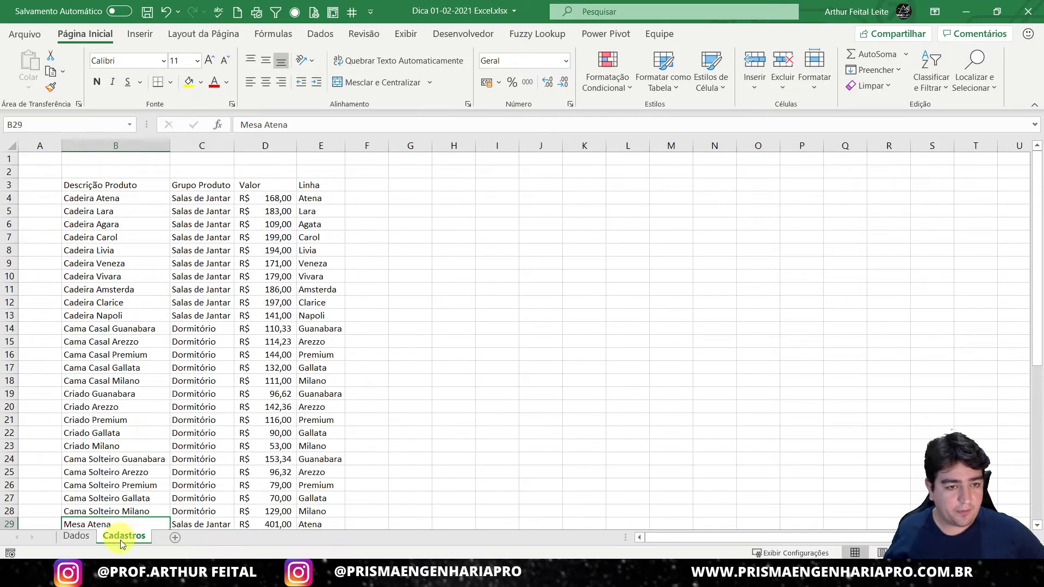
pyautogui.scroll(-3, 147, 361)
pyautogui.scroll(-4, 147, 364)
pyautogui.scroll(-1, 148, 364)
pyautogui.scroll(8, 147, 365)
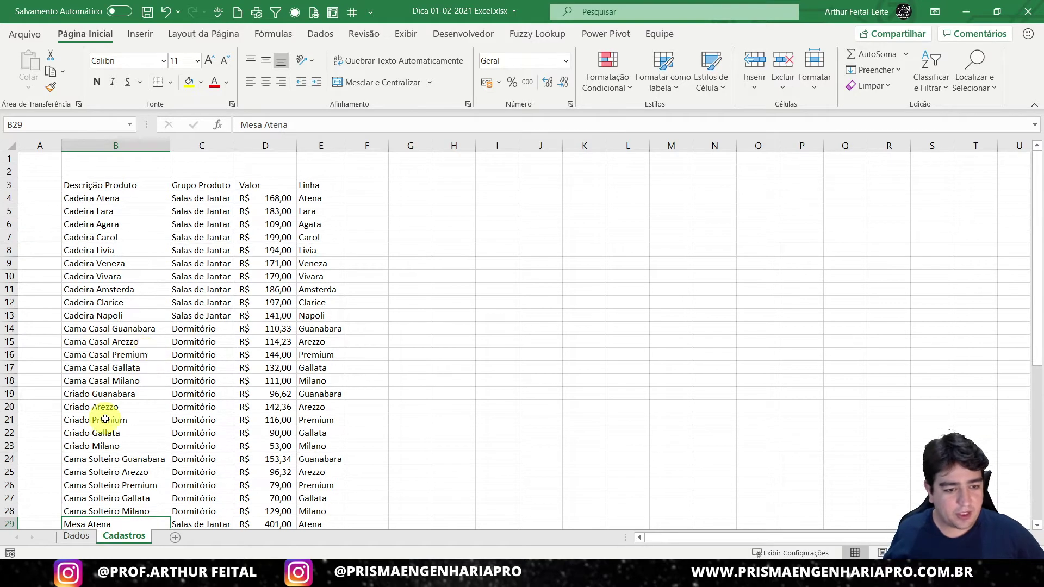
pyautogui.click(83, 539)
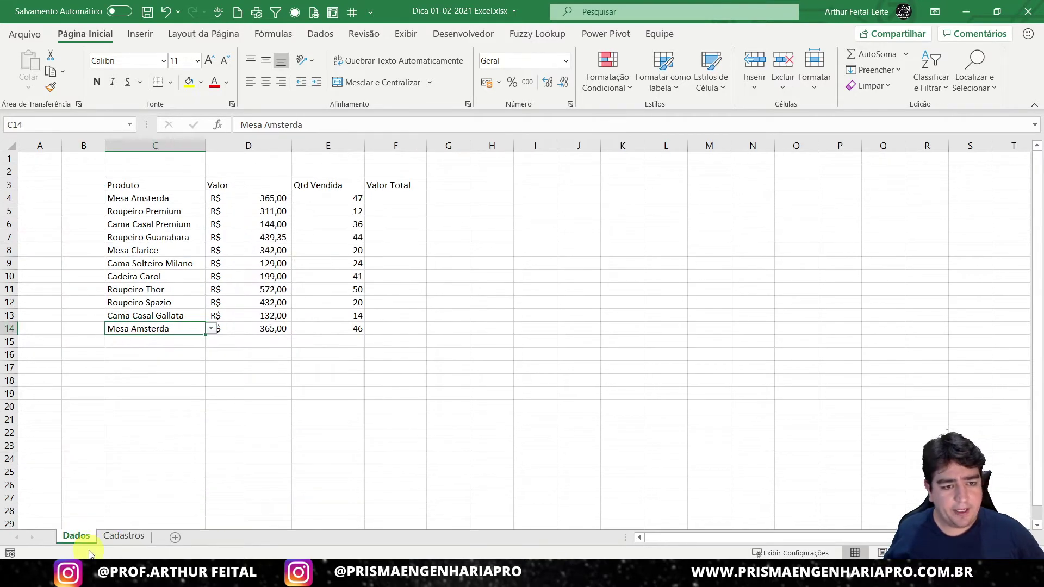
# Step: Select the last product entry, Mesa Amsterda in C14
pyautogui.click(172, 343)
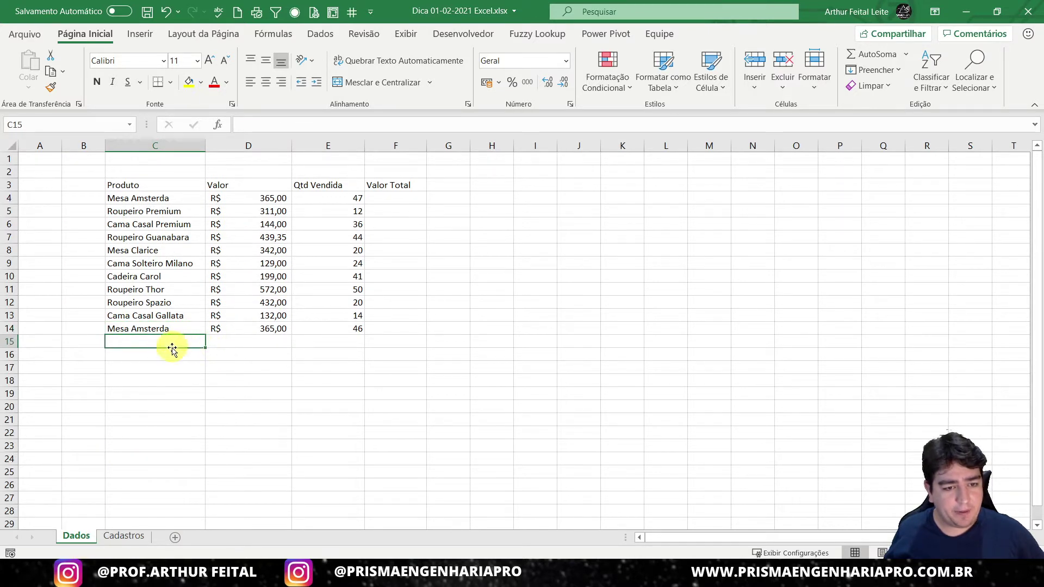
pyautogui.click(225, 391)
pyautogui.click(180, 337)
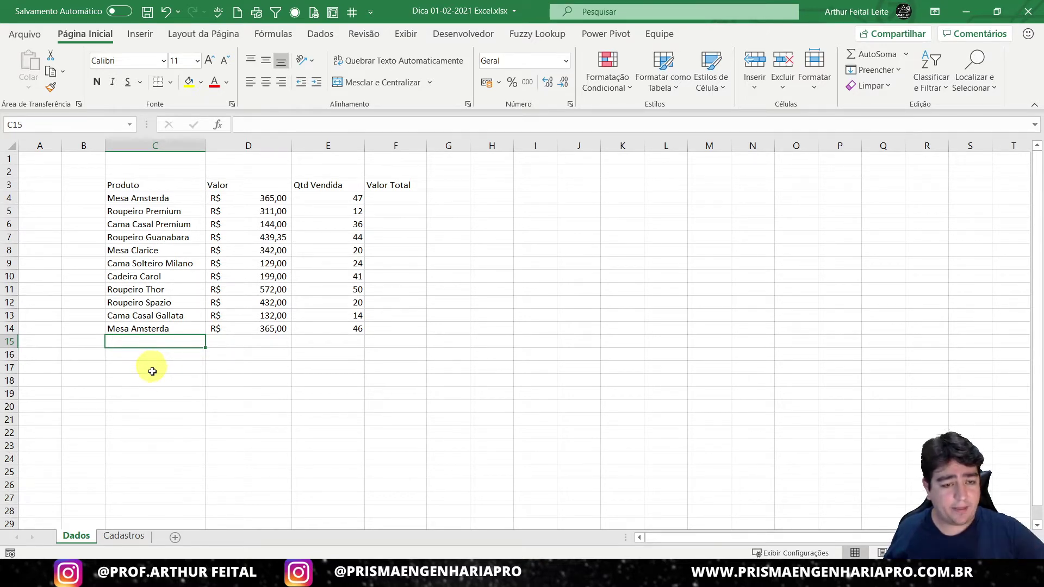
pyautogui.click(174, 365)
pyautogui.click(167, 395)
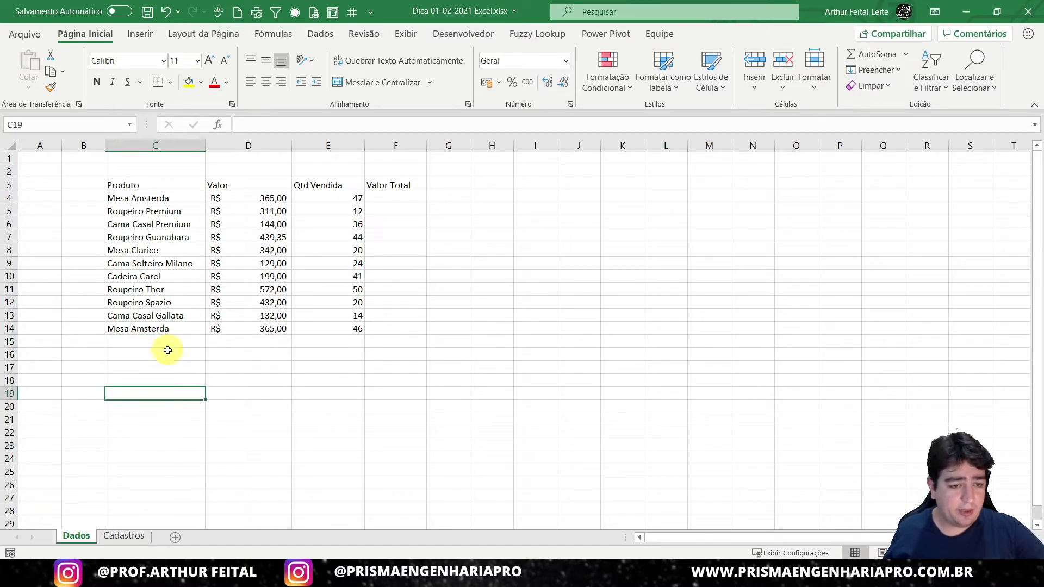
pyautogui.click(169, 354)
pyautogui.click(177, 341)
pyautogui.click(185, 330)
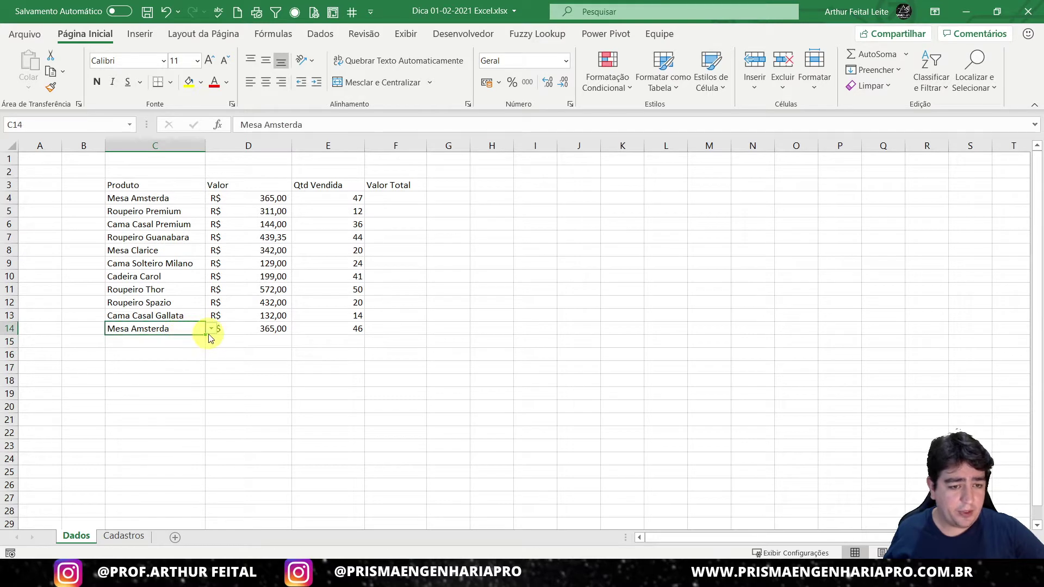
# Step: Fill C14 down into C15 and change C15 to Mesa Napoli from its dropdown
pyautogui.moveTo(205, 333); pyautogui.dragTo(187, 345)
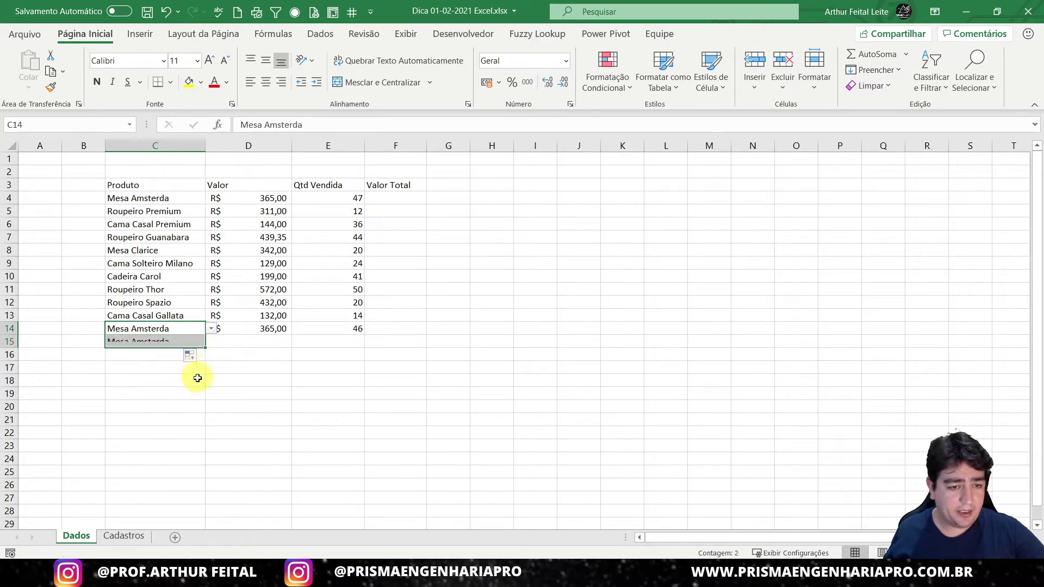
pyautogui.click(187, 344)
pyautogui.click(211, 341)
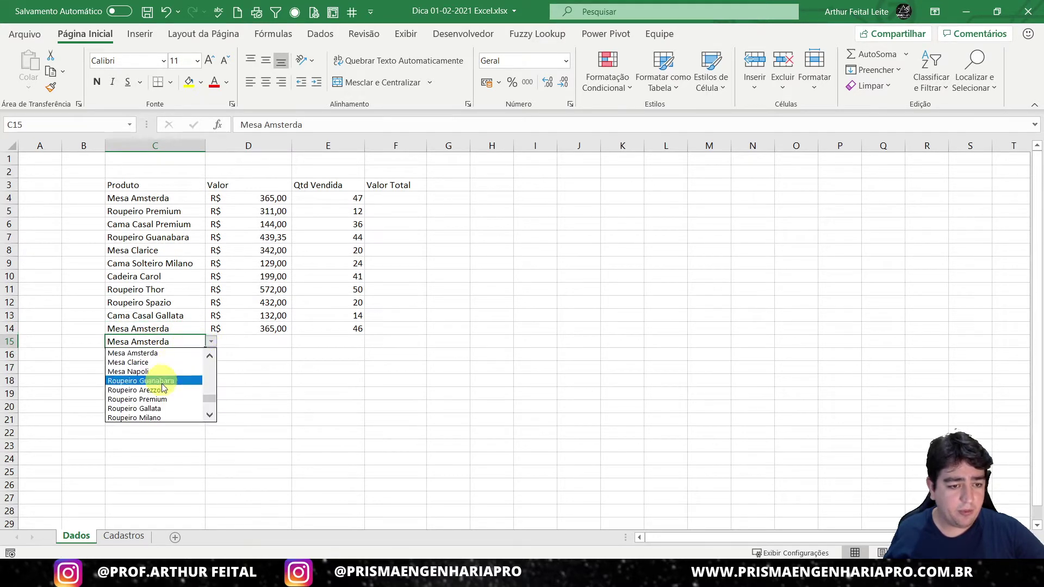
pyautogui.click(136, 372)
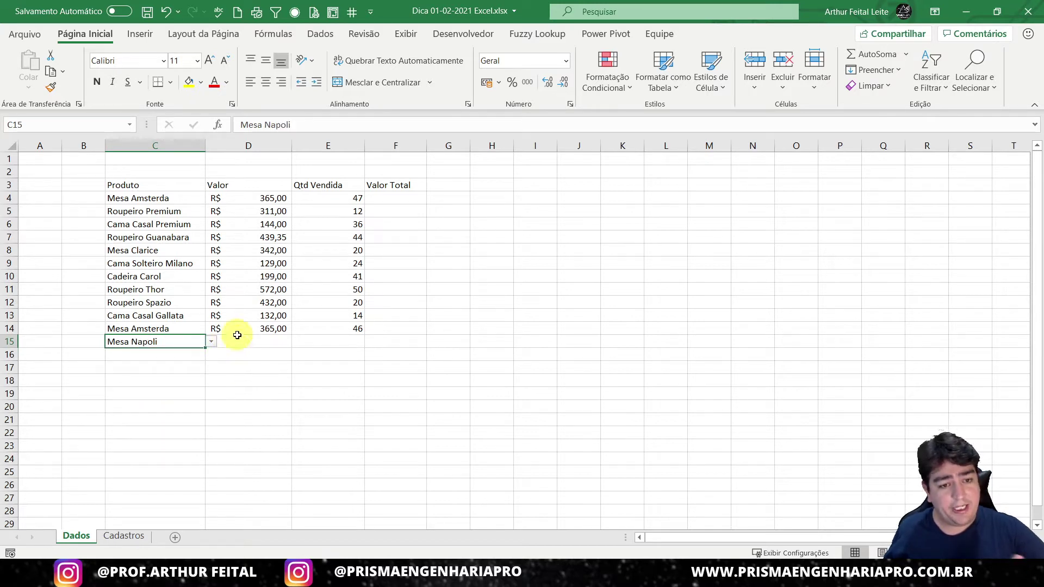
# Step: Check D14's Valor lookup formula, reselect Mesa Napoli in C15, and switch to the Dados ribbon
pyautogui.click(256, 329)
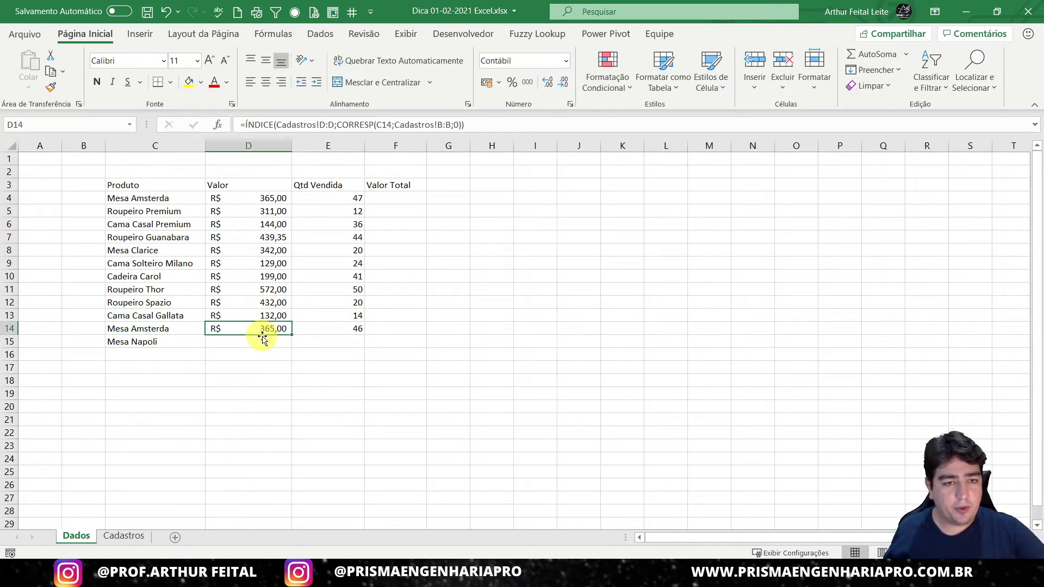
pyautogui.click(149, 342)
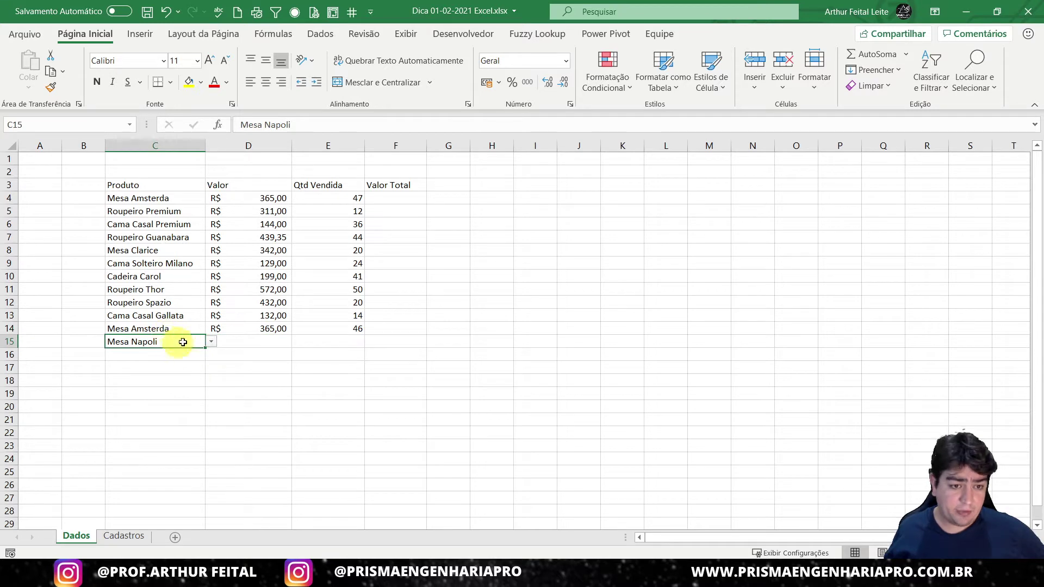
pyautogui.click(321, 35)
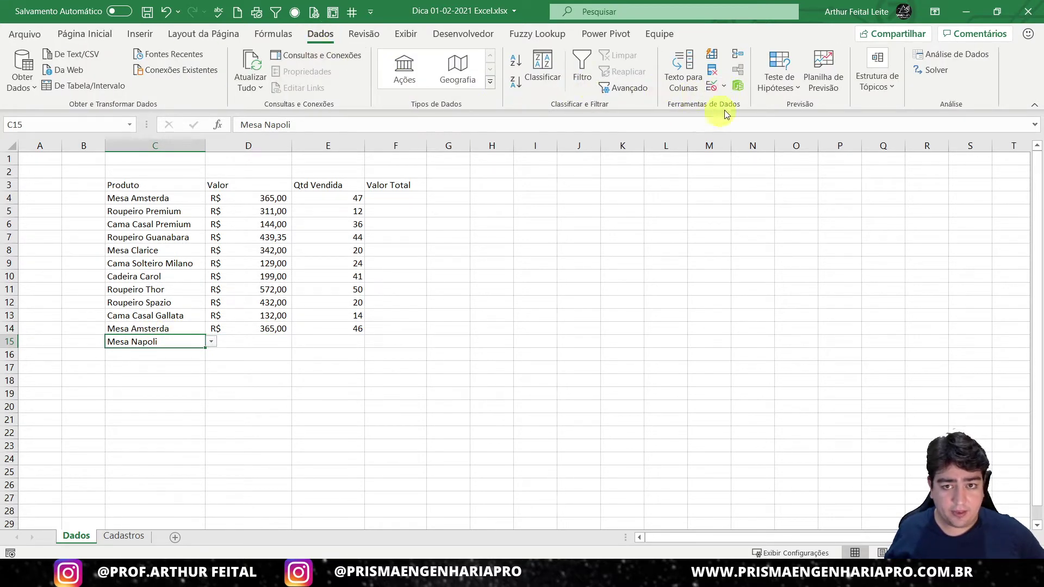
# Step: Inspect C15's Lista data-validation source, then switch to the Cadastros product register
pyautogui.click(715, 87)
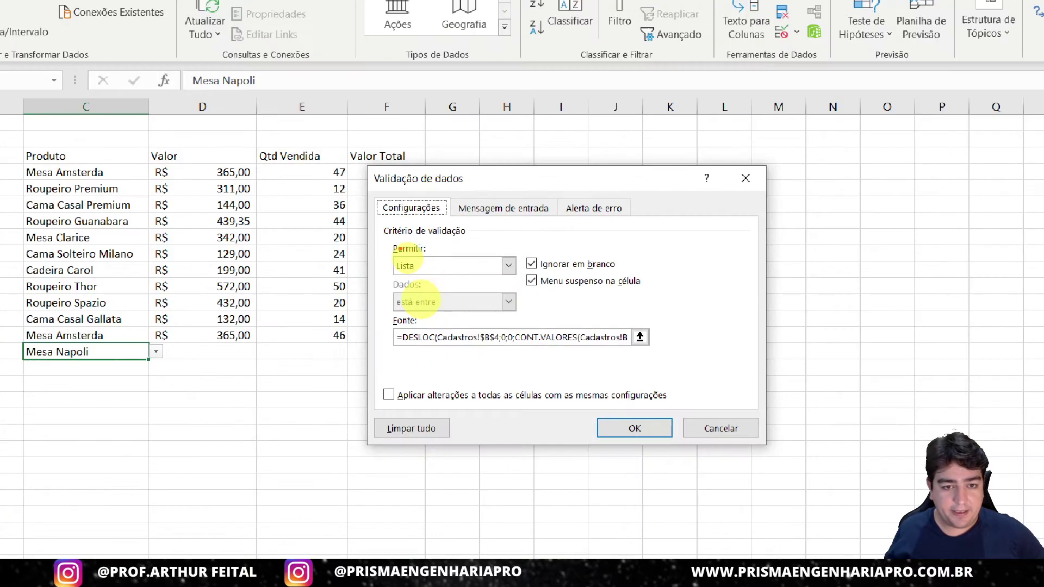
pyautogui.moveTo(392, 246); pyautogui.dragTo(477, 276)
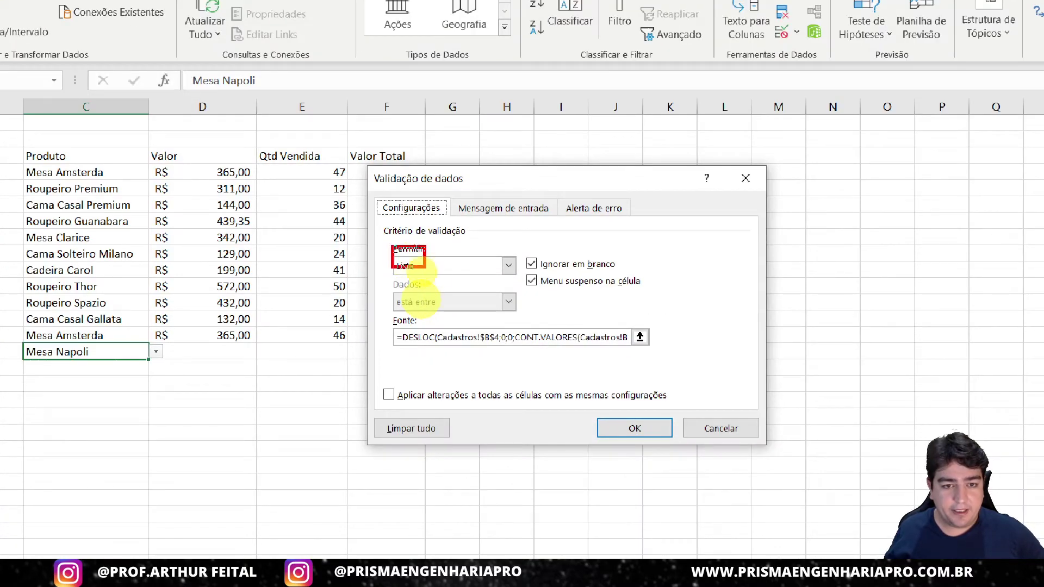
pyautogui.moveTo(395, 338); pyautogui.dragTo(307, 338)
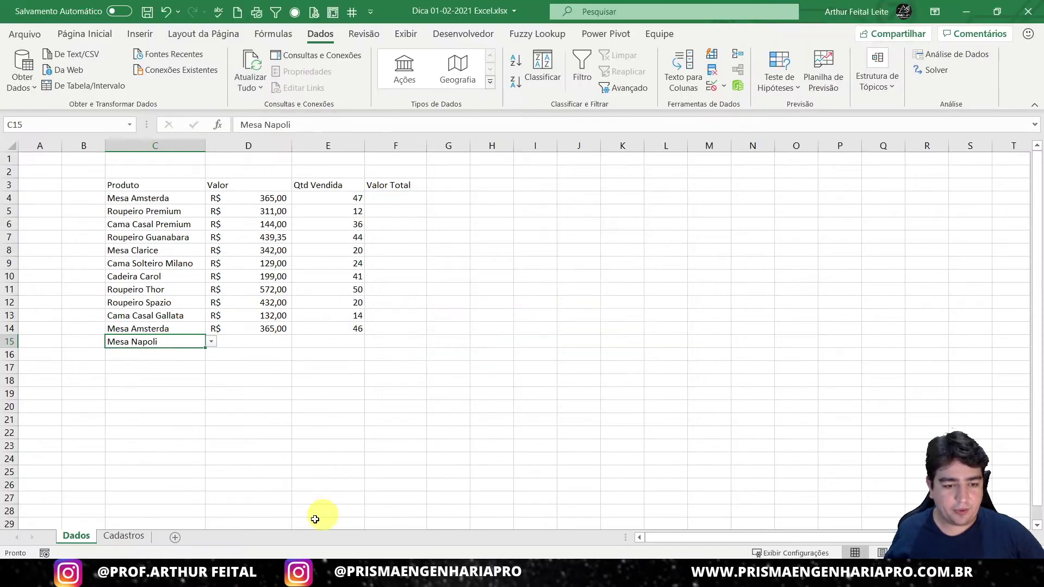
pyautogui.click(123, 536)
# Step: Scroll through the Cadastros product list, then return to the Dados sheet
pyautogui.scroll(-4, 128, 408)
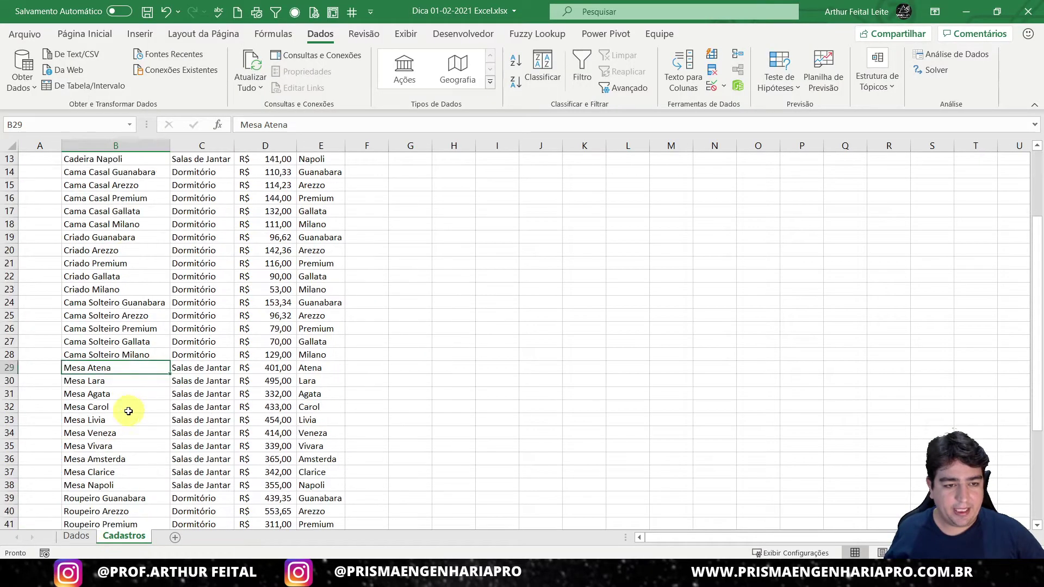
pyautogui.scroll(-9, 126, 415)
pyautogui.scroll(2, 220, 373)
pyautogui.click(125, 354)
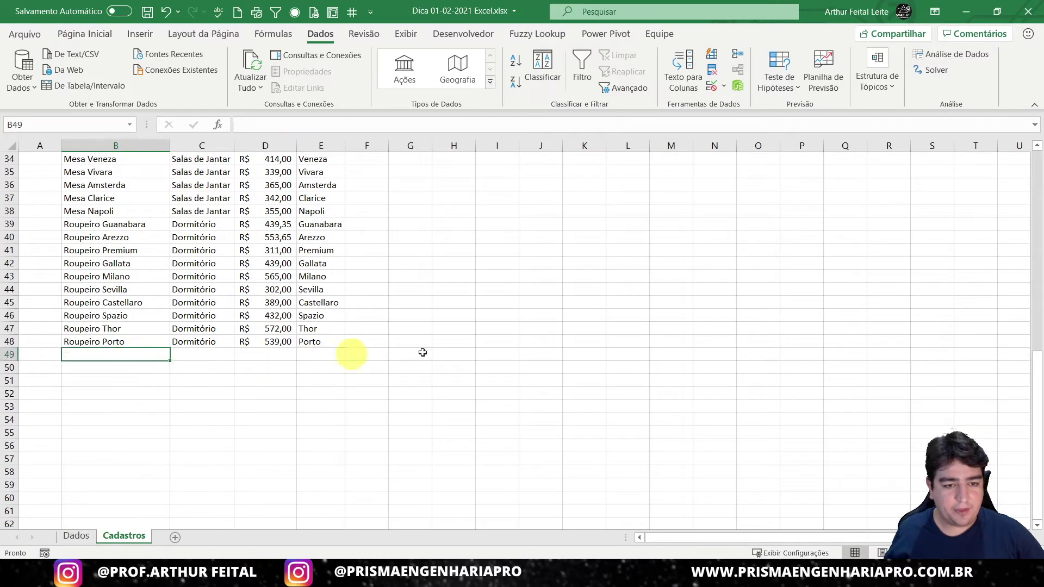
pyautogui.click(76, 535)
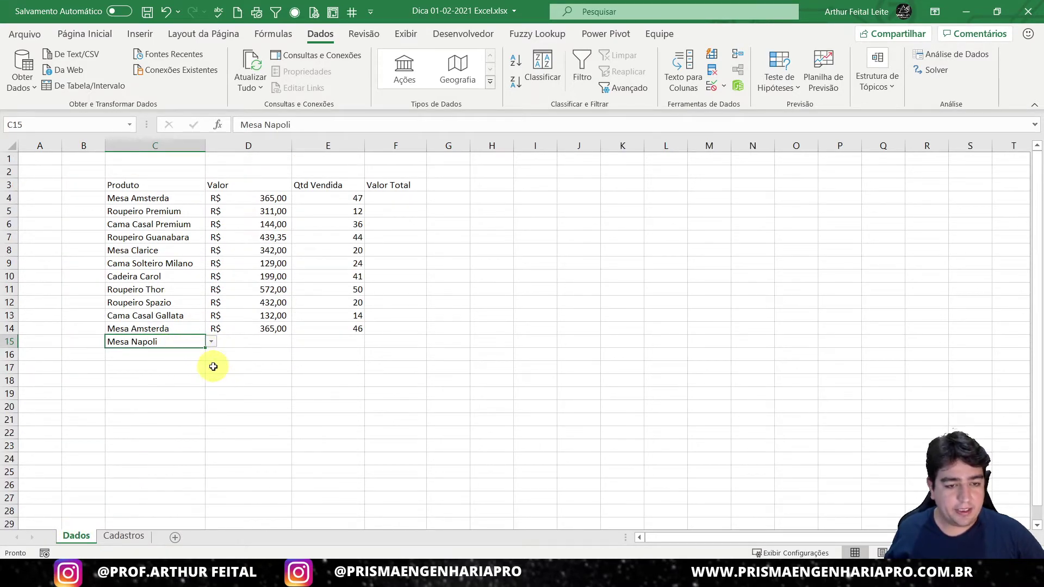
# Step: Copy D14's ÍNDICE/CORRESP price lookup down to D15, showing Mesa Napoli at R$ 355,00
pyautogui.click(263, 366)
pyautogui.click(264, 342)
pyautogui.click(265, 329)
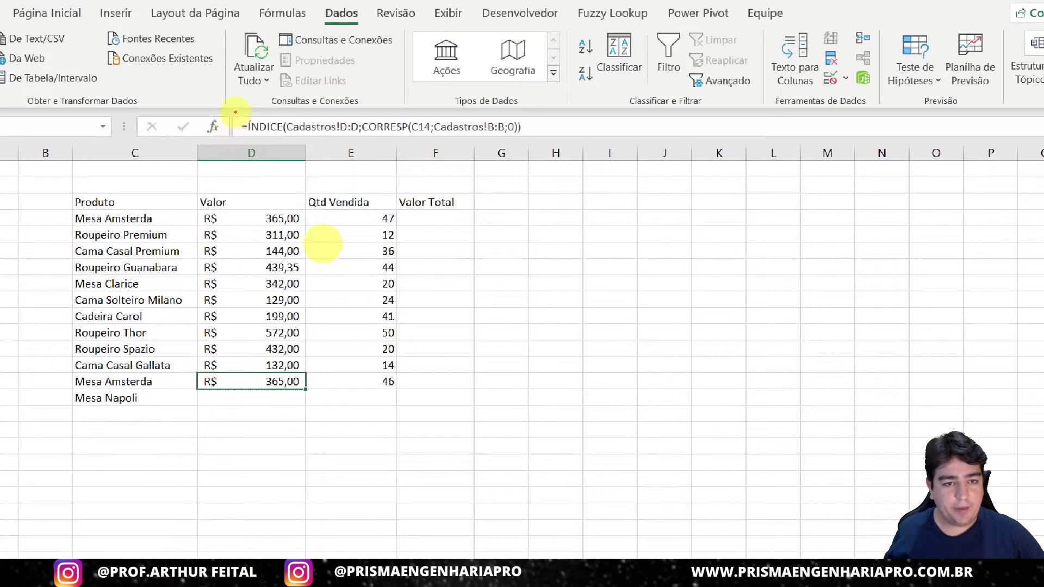
pyautogui.moveTo(235, 112); pyautogui.dragTo(548, 143)
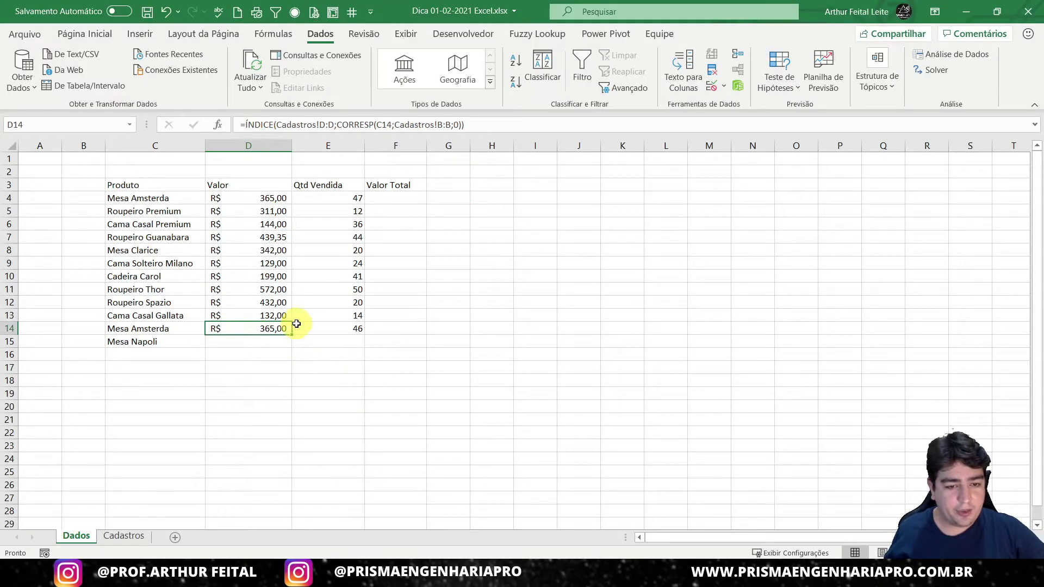
pyautogui.moveTo(293, 337); pyautogui.dragTo(292, 346)
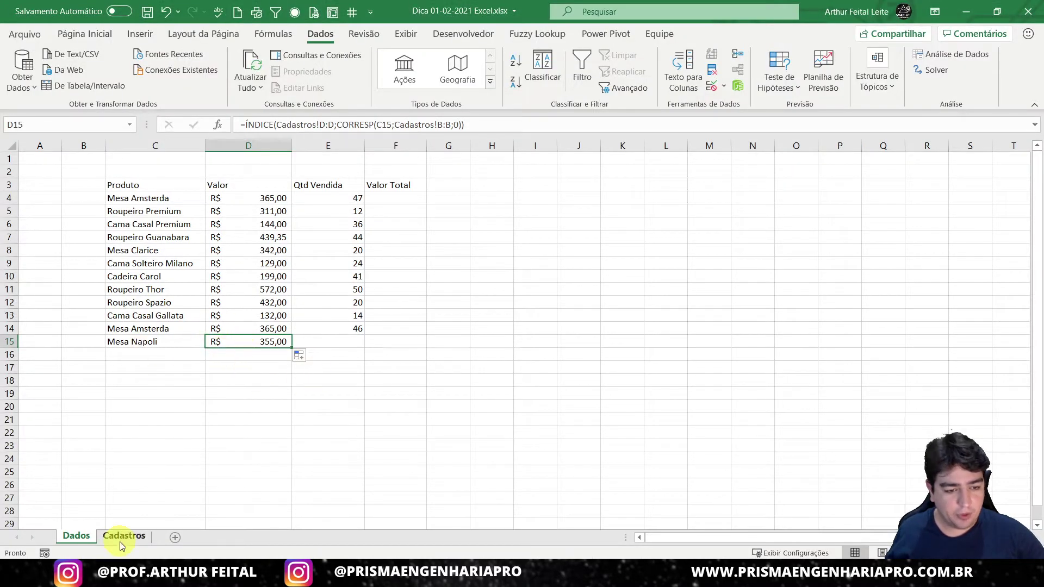
# Step: Check Mesa Napoli's entry on the Cadastros sheet
pyautogui.click(123, 536)
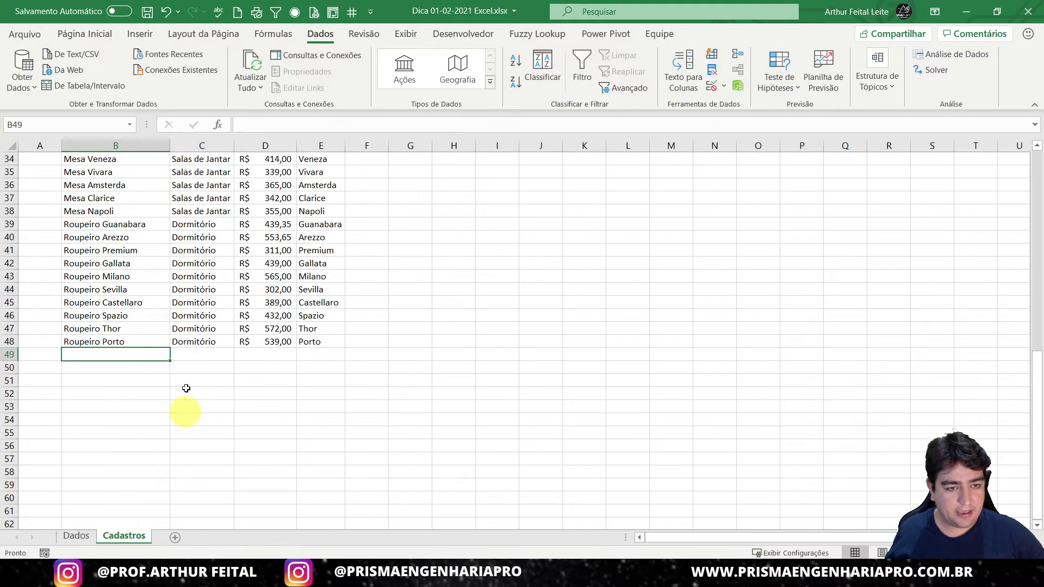
pyautogui.scroll(6, 176, 384)
pyautogui.scroll(-1, 177, 384)
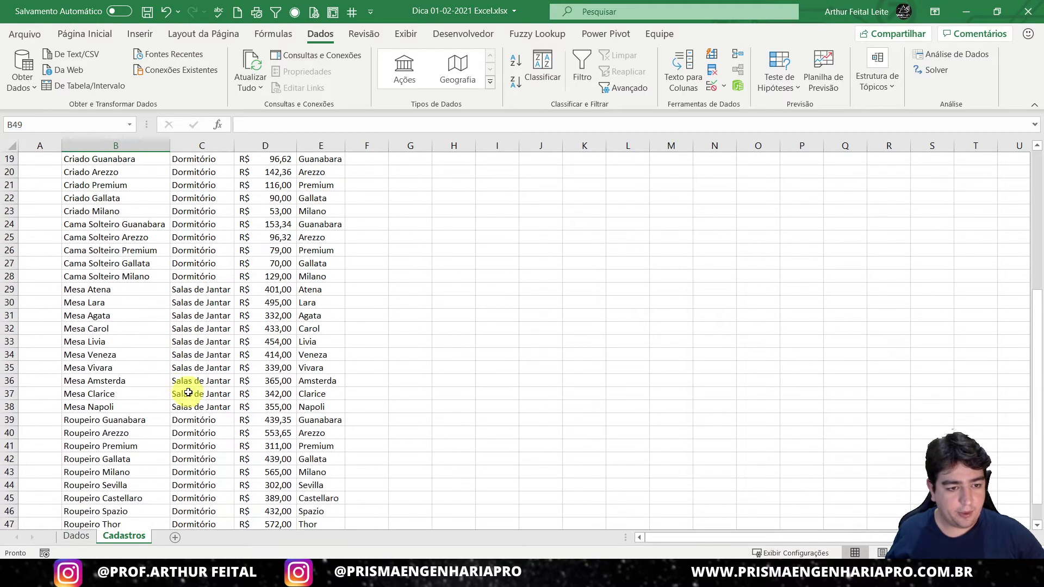
pyautogui.press('super')
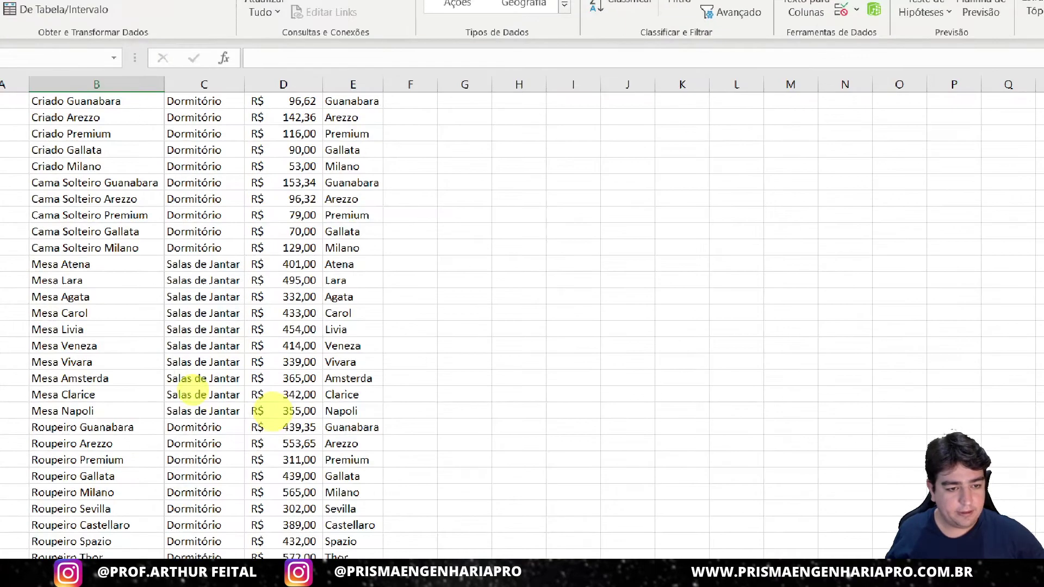
pyautogui.moveTo(114, 407); pyautogui.dragTo(293, 410)
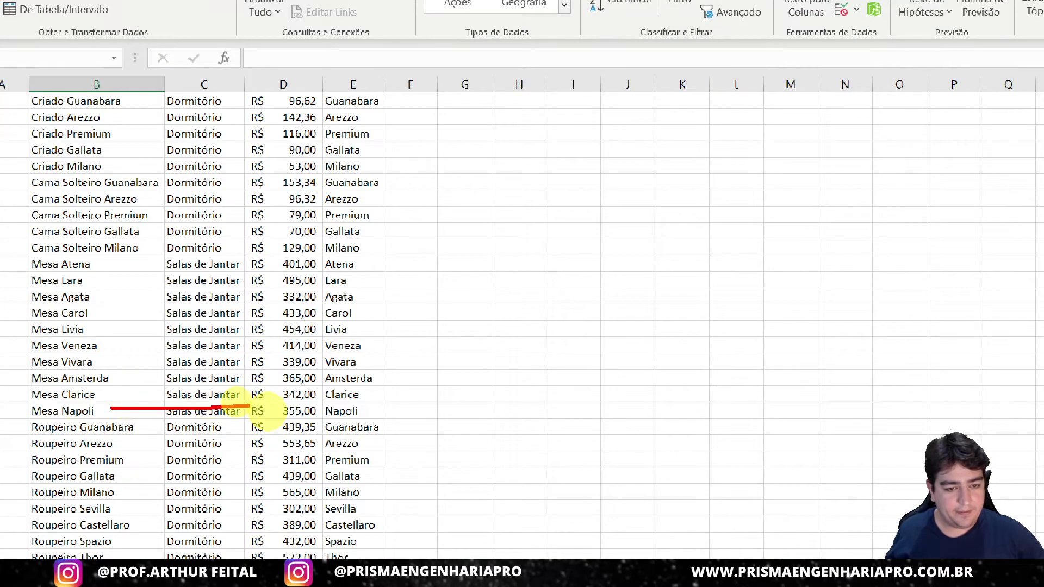
# Step: Enter 10 as Mesa Napoli's Qtd Vendida in E15, then select C3:F15 including headers
pyautogui.click(69, 538)
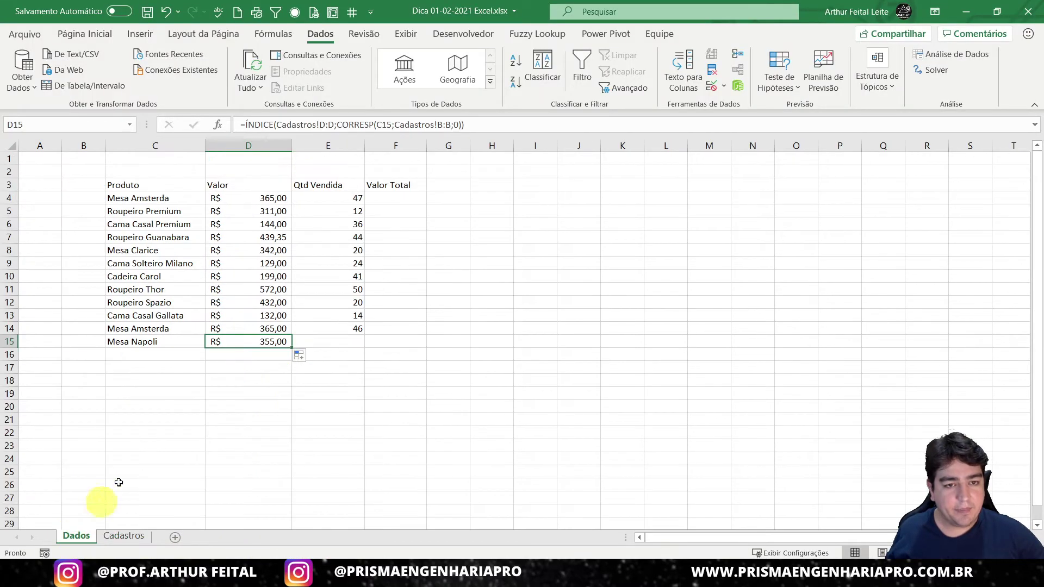
pyautogui.click(329, 343)
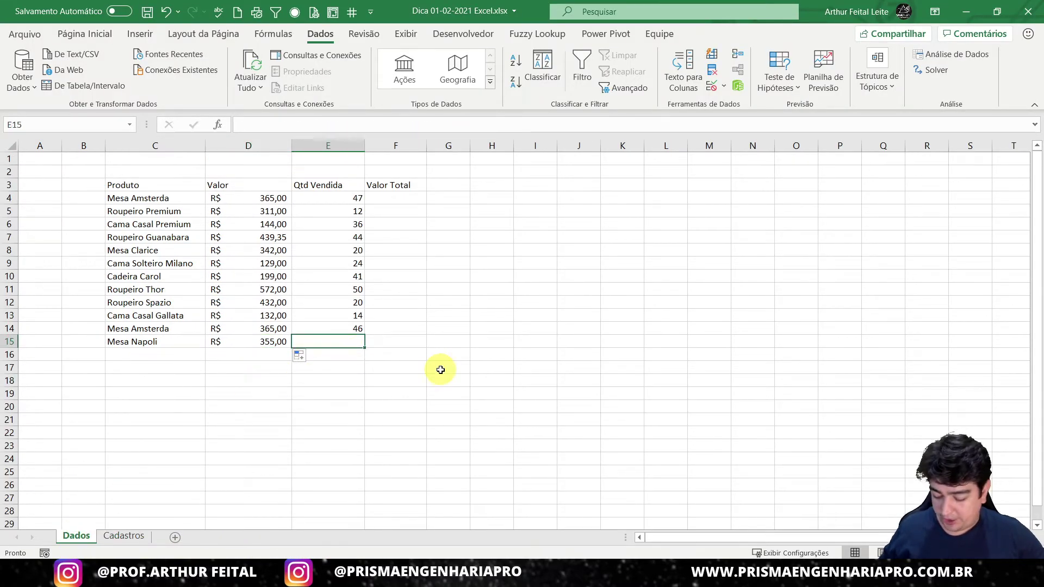
pyautogui.write('10')
pyautogui.press('Return')
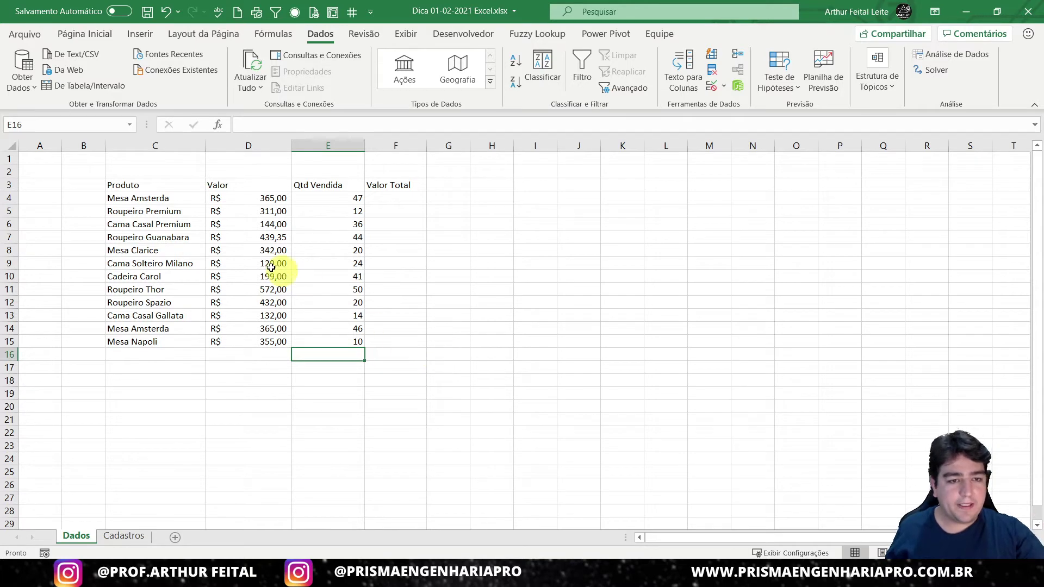
pyautogui.moveTo(150, 186); pyautogui.dragTo(378, 337)
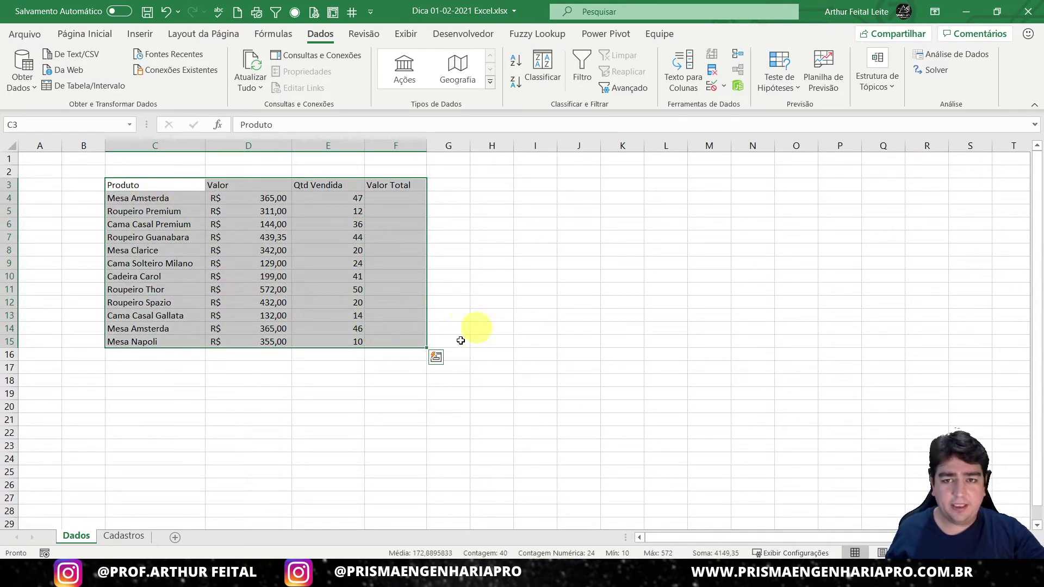
# Step: Format =$C$3:$F$15 as a table with headers using a style from Formatar como Tabela
pyautogui.click(102, 36)
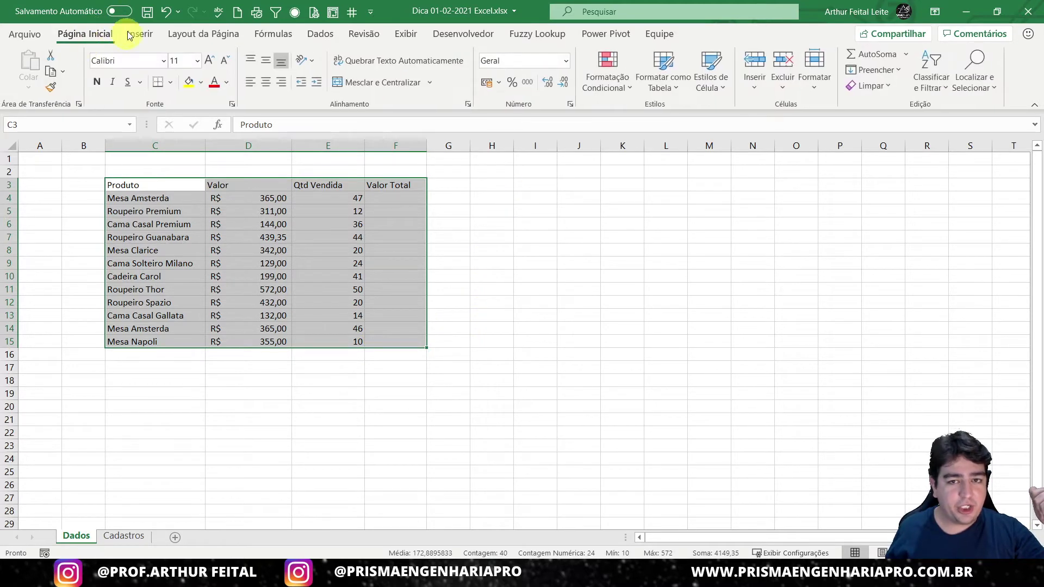
pyautogui.click(664, 93)
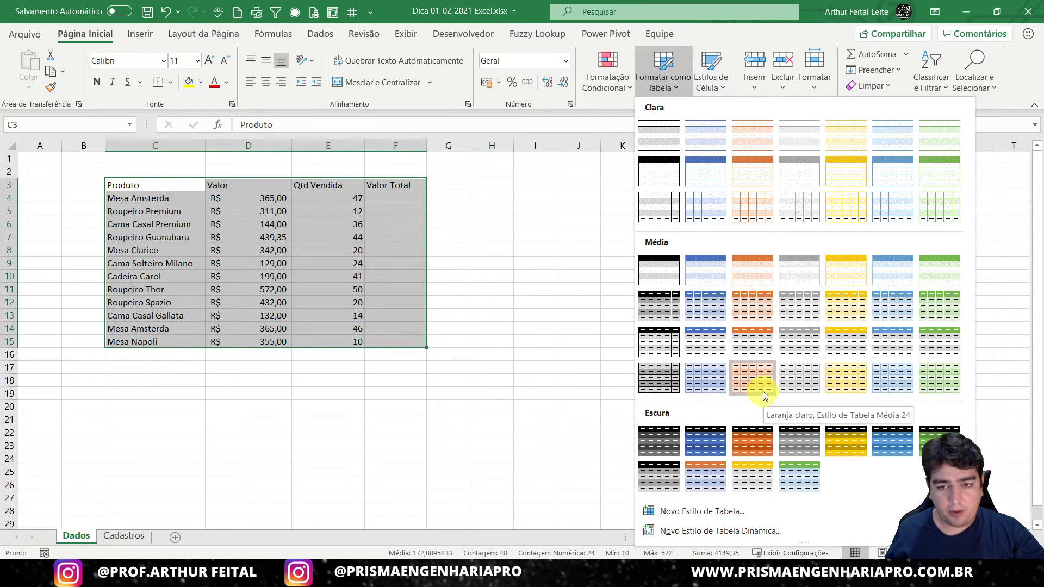
pyautogui.click(663, 345)
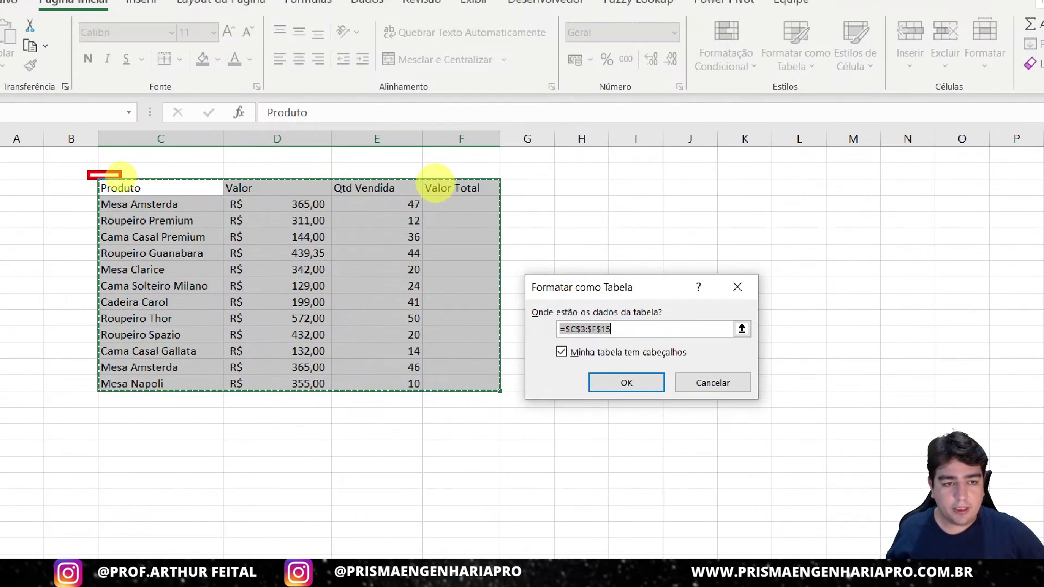
pyautogui.moveTo(121, 174)
pyautogui.mouseDown()
pyautogui.moveTo(190, 198)
pyautogui.moveTo(303, 208)
pyautogui.mouseUp()
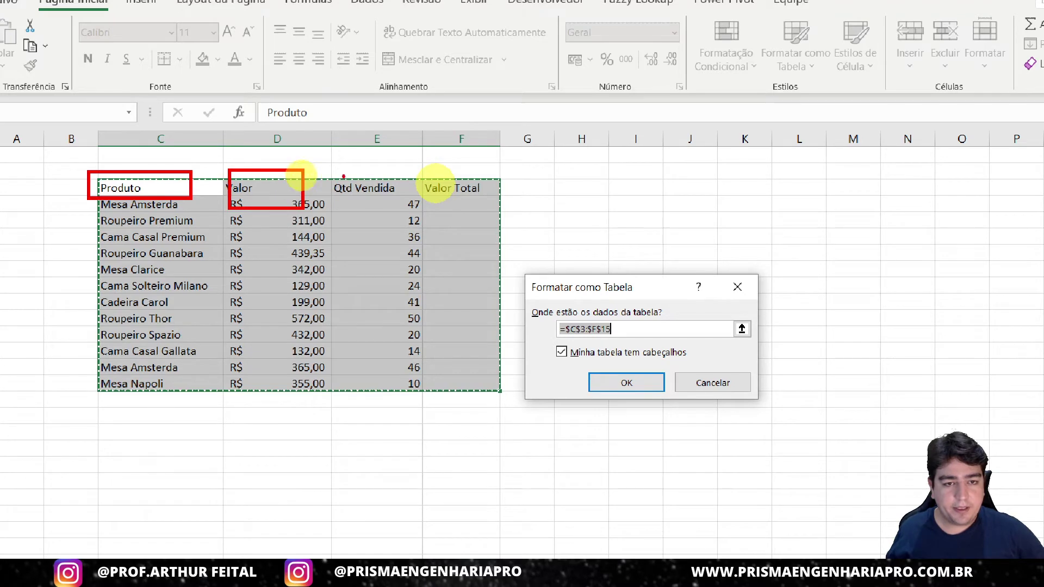
pyautogui.moveTo(343, 176); pyautogui.dragTo(496, 211)
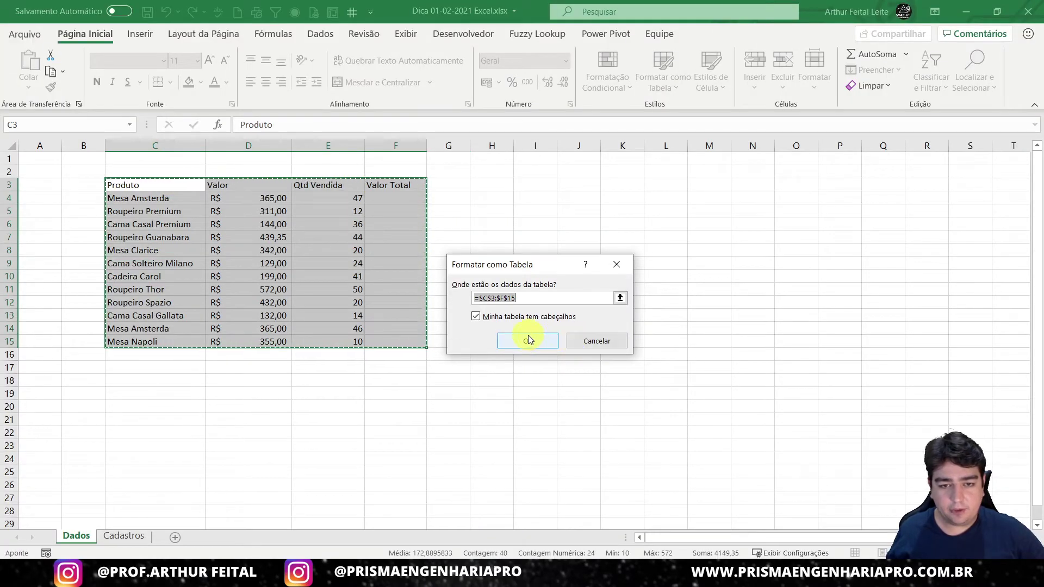
pyautogui.click(528, 338)
pyautogui.click(526, 263)
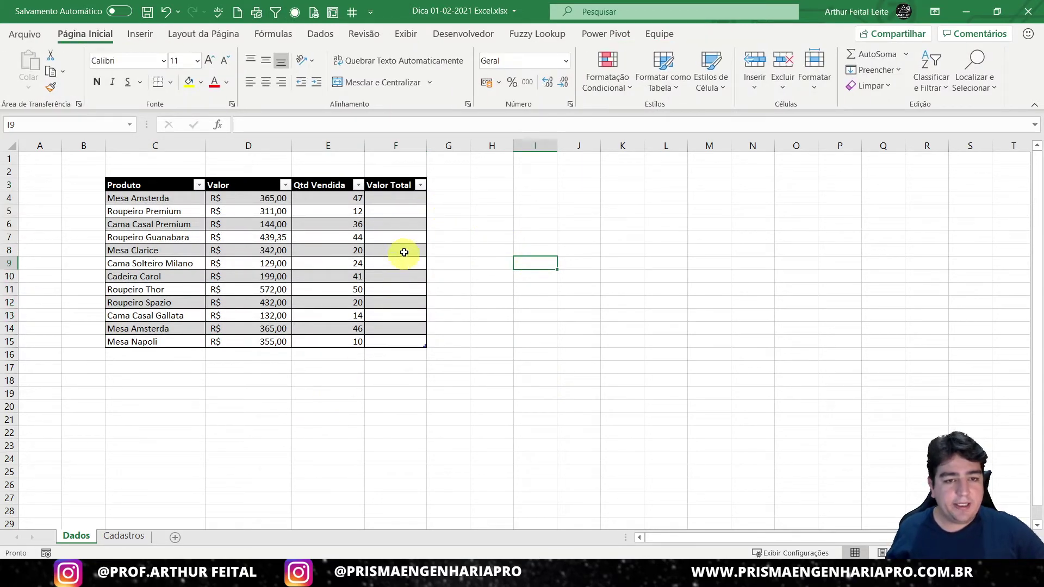
# Step: Select F4, the first Valor Total cell, and briefly view its Format Cells dialog
pyautogui.click(392, 198)
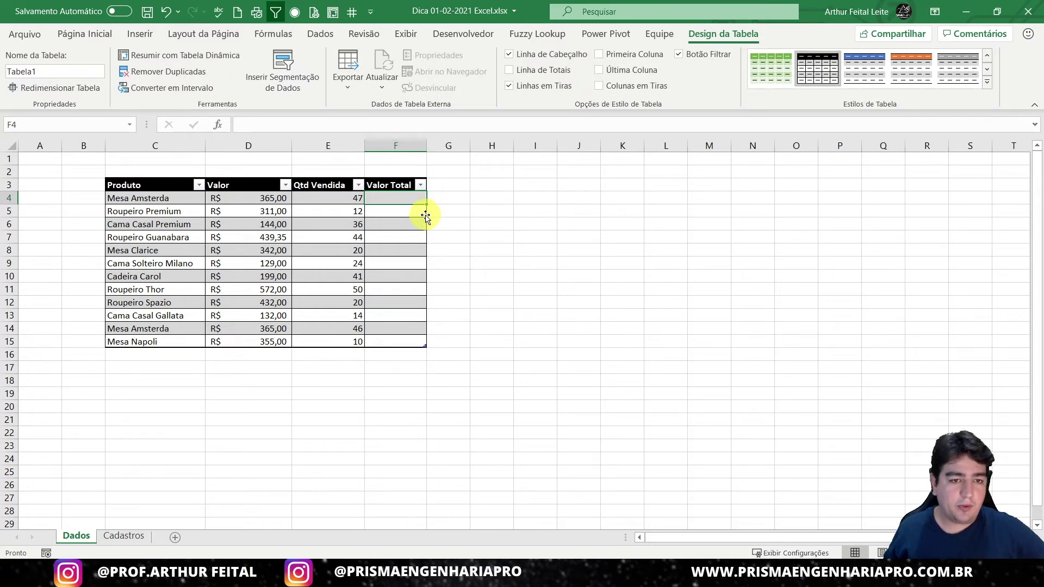
pyautogui.hotkey('ctrl', '1')
pyautogui.moveTo(179, 161)
pyautogui.mouseDown()
pyautogui.moveTo(271, 213)
pyautogui.moveTo(285, 209)
pyautogui.mouseUp()
pyautogui.moveTo(288, 168); pyautogui.dragTo(359, 193)
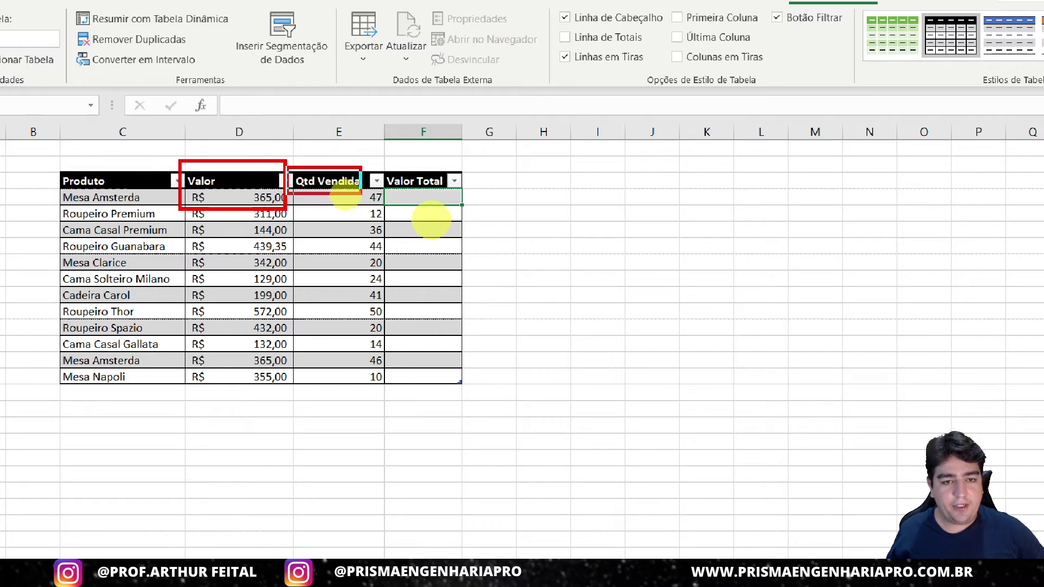
pyautogui.press('Escape')
pyautogui.write('=')
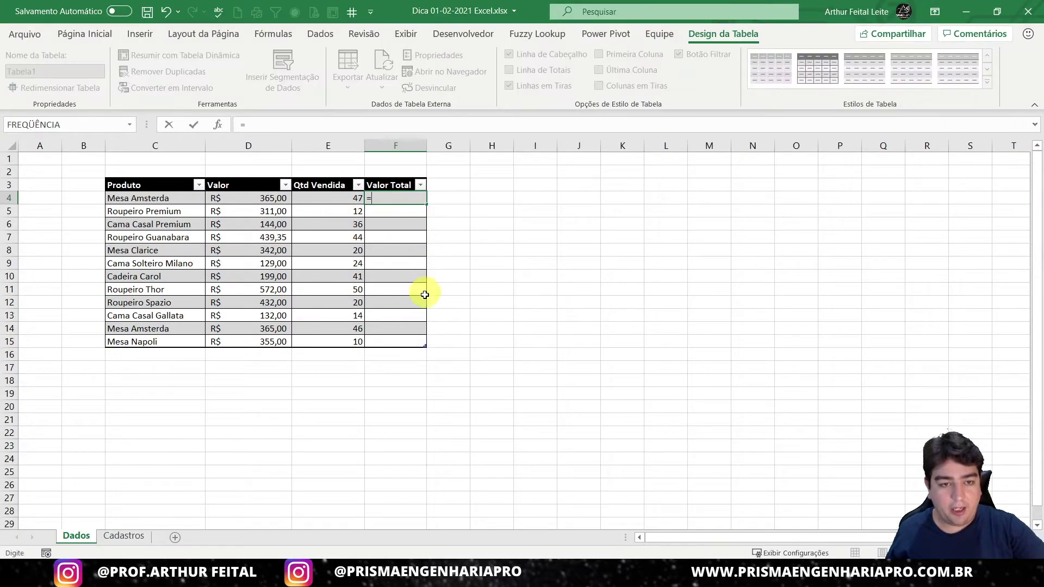
pyautogui.click(250, 198)
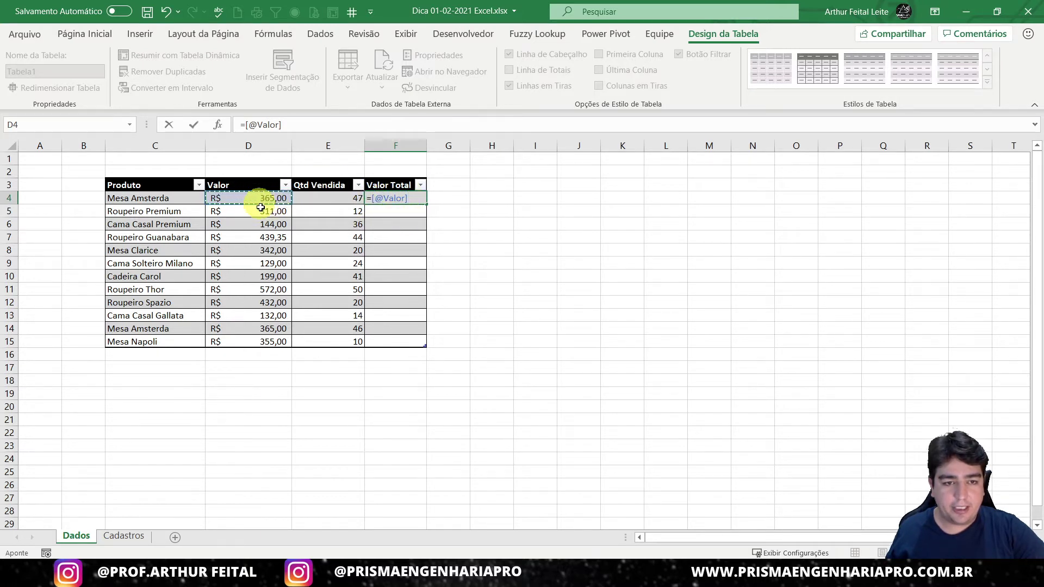
pyautogui.write('*')
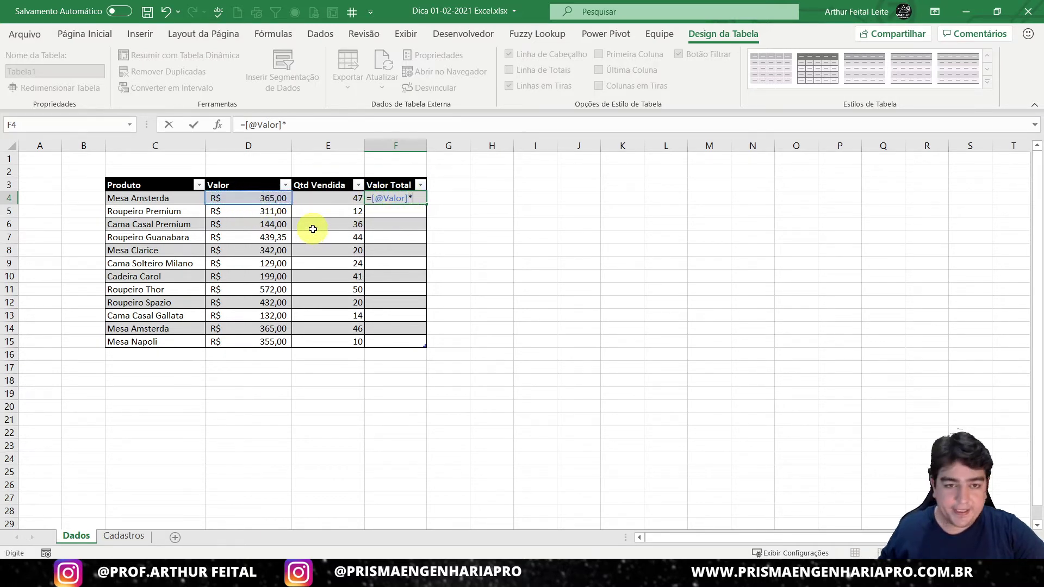
pyautogui.click(345, 199)
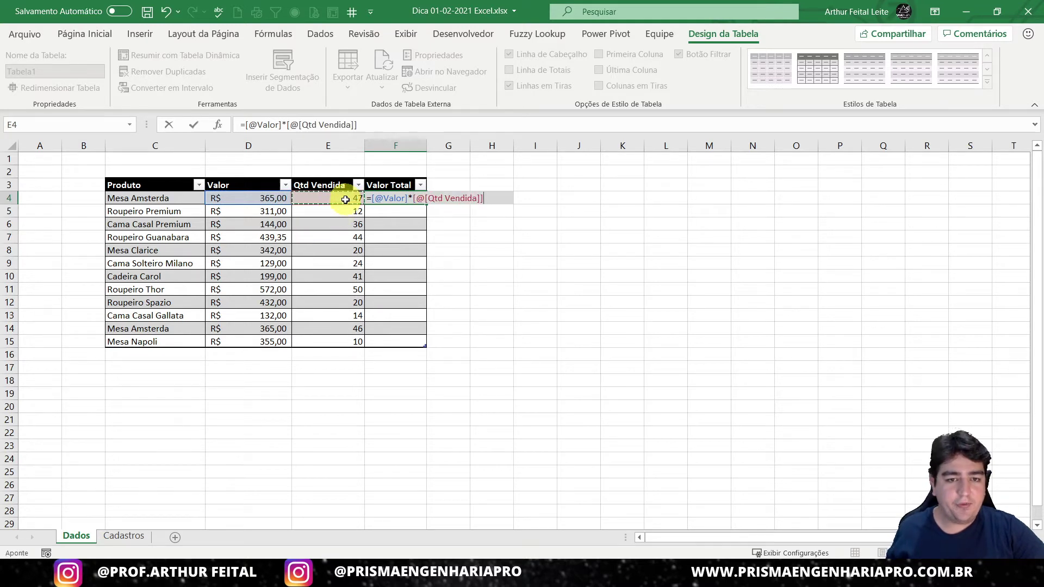
pyautogui.press('Return')
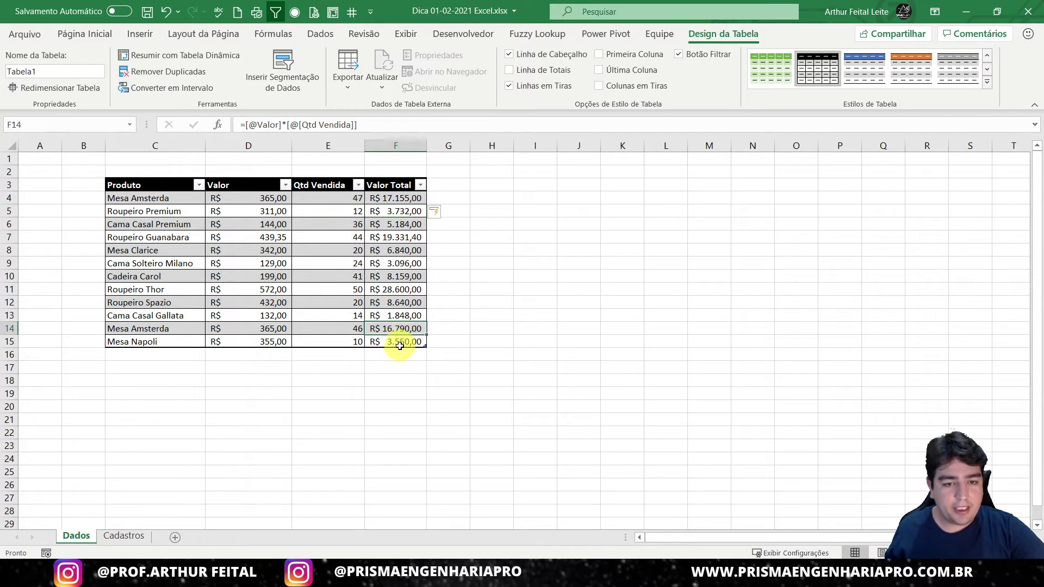
pyautogui.click(382, 342)
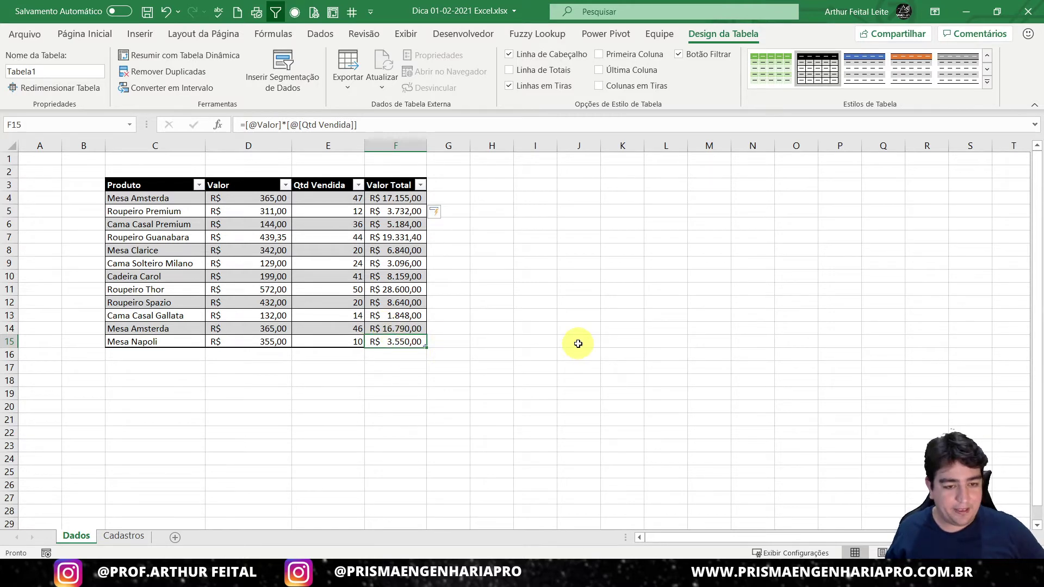
pyautogui.press('Tab')
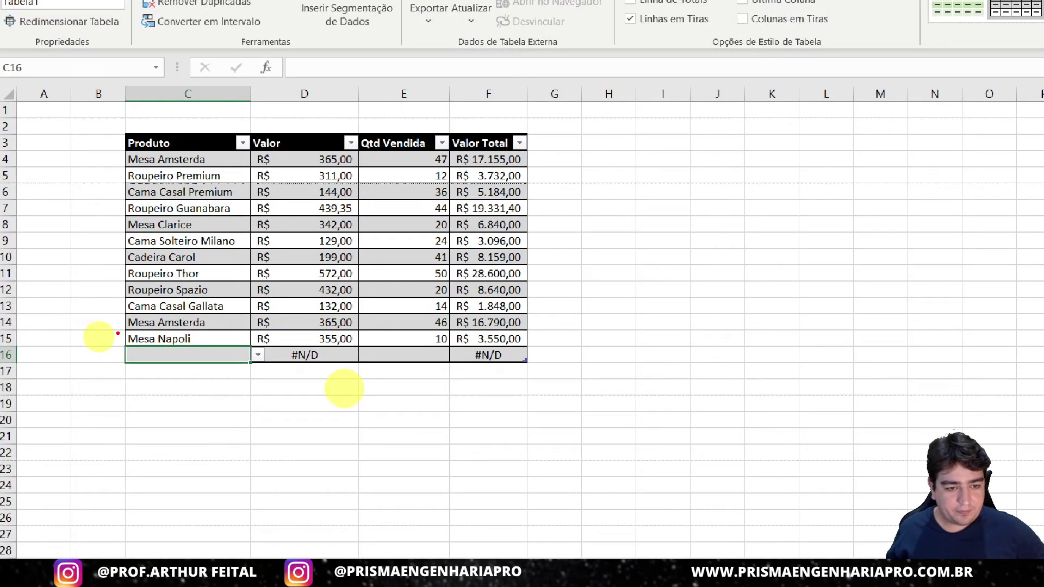
# Step: Set new row 16 to Cadeira Veneza with a quantity sold of 4
pyautogui.moveTo(115, 335); pyautogui.dragTo(257, 374)
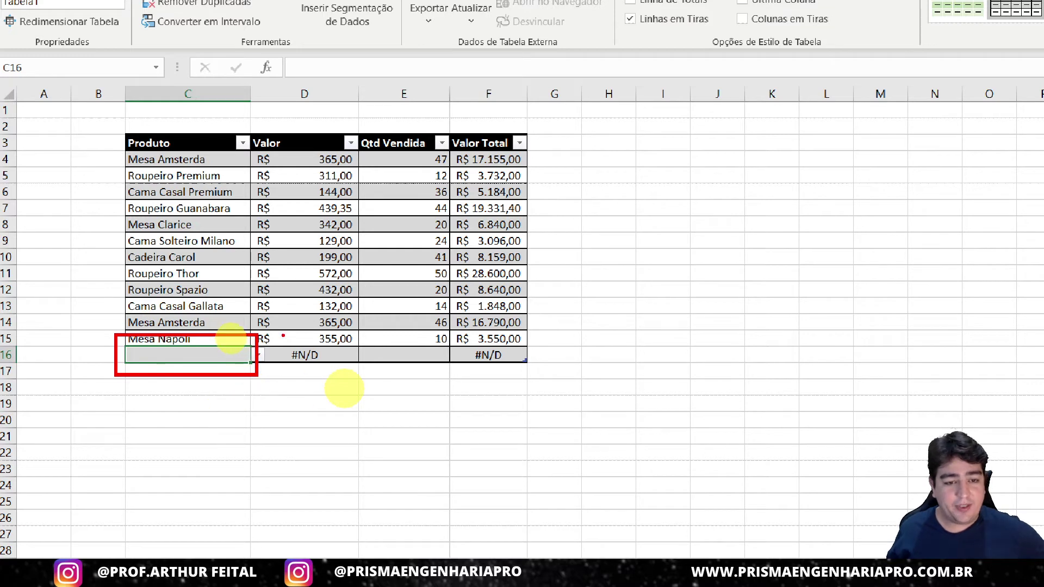
pyautogui.moveTo(281, 335); pyautogui.dragTo(347, 374)
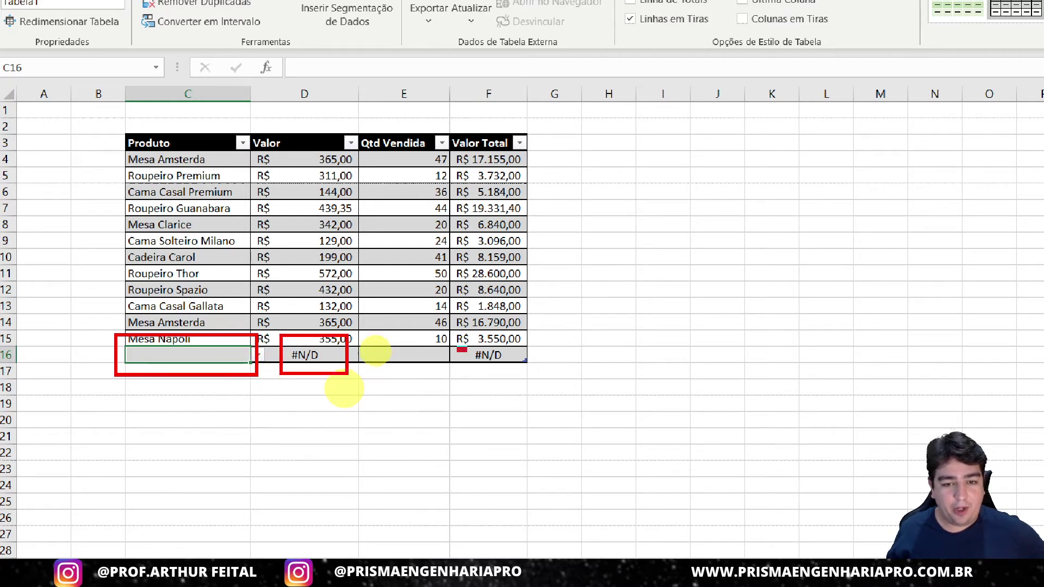
pyautogui.moveTo(458, 348); pyautogui.dragTo(518, 368)
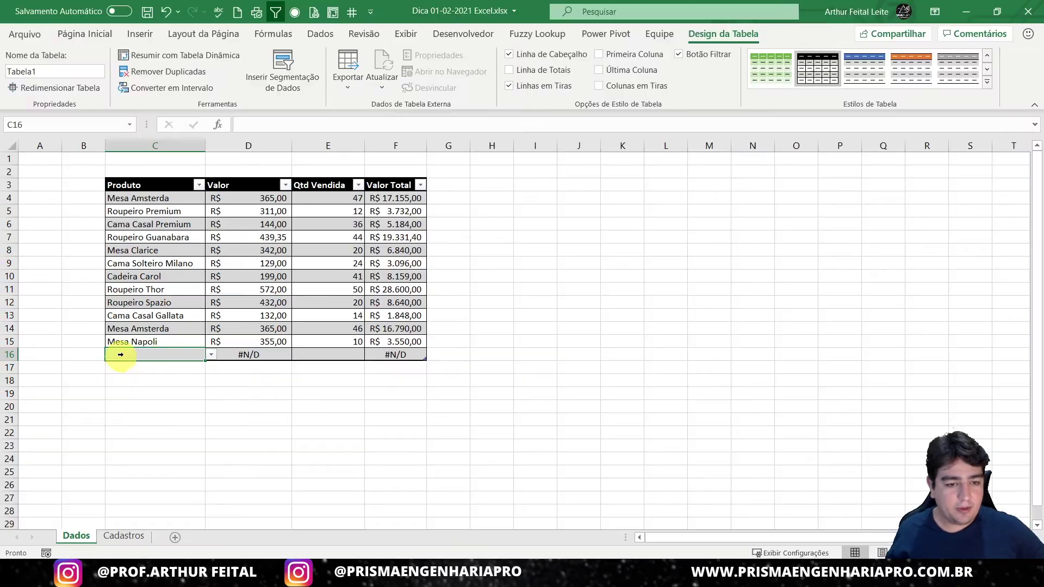
pyautogui.click(211, 354)
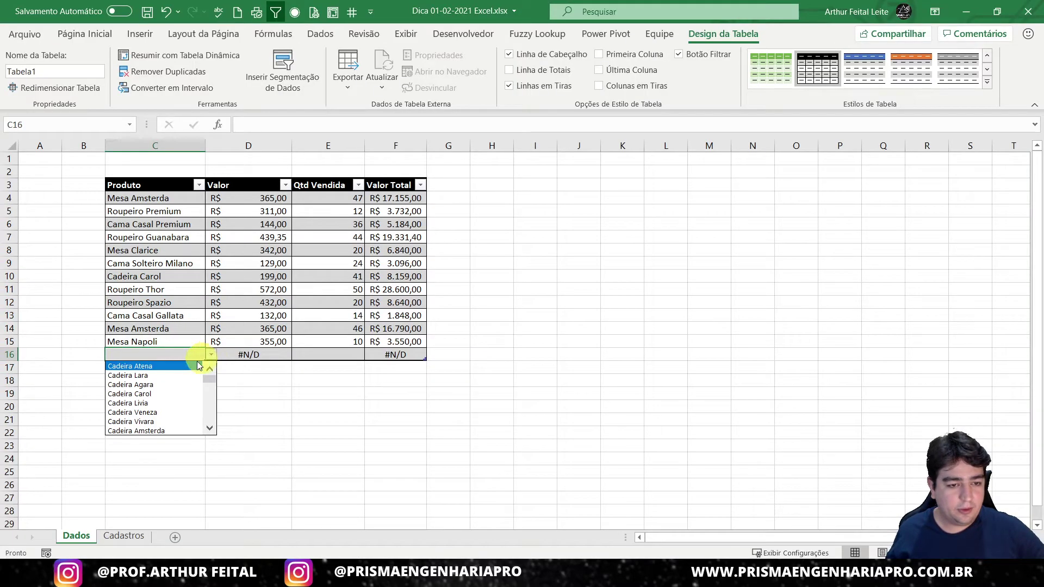
pyautogui.click(150, 412)
pyautogui.click(322, 363)
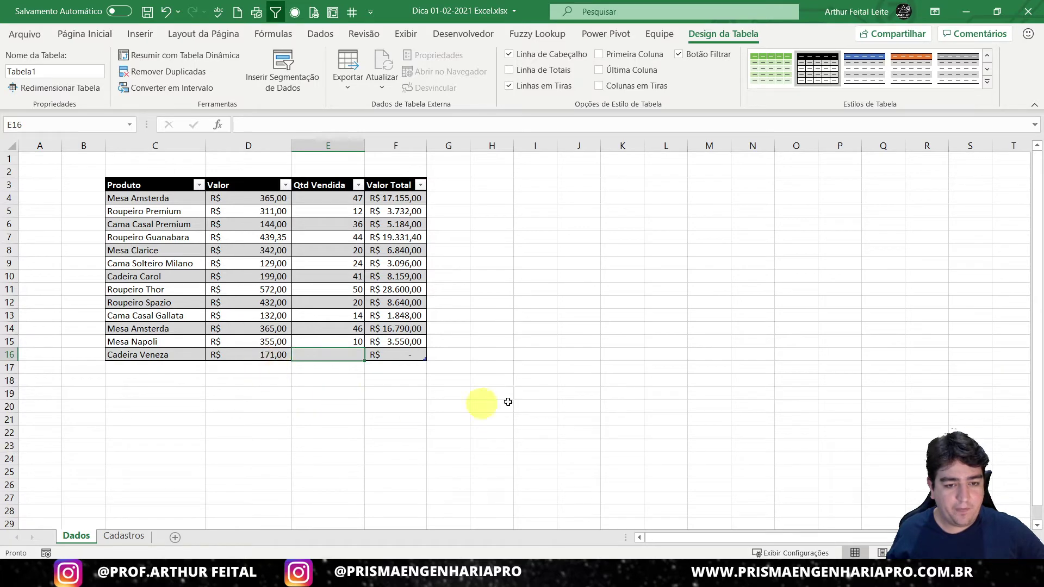
pyautogui.write('4')
pyautogui.click(497, 343)
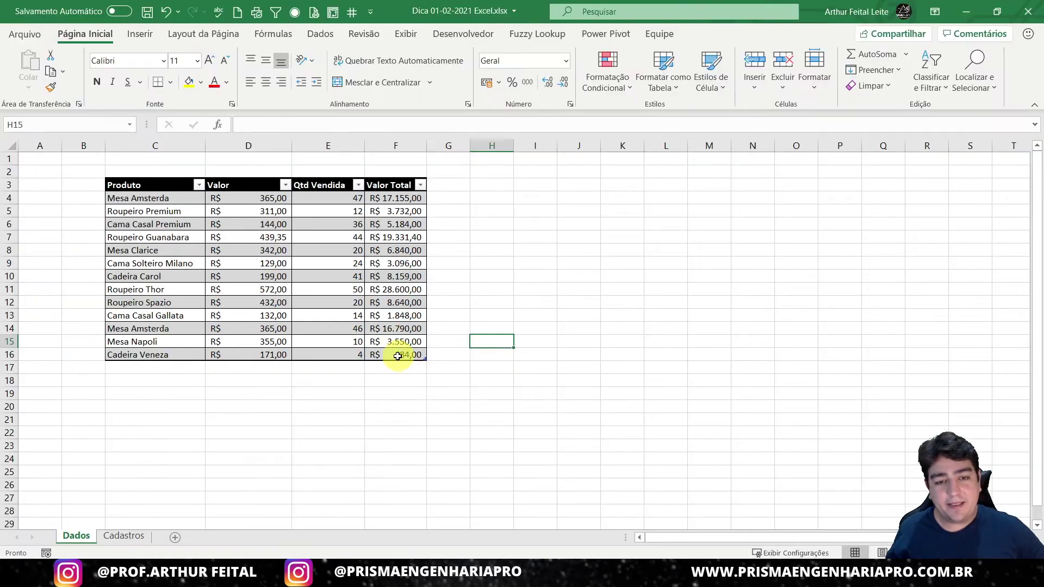
# Step: Add table row 17 and enter Roupeiro Spazio with 10 units sold
pyautogui.click(402, 353)
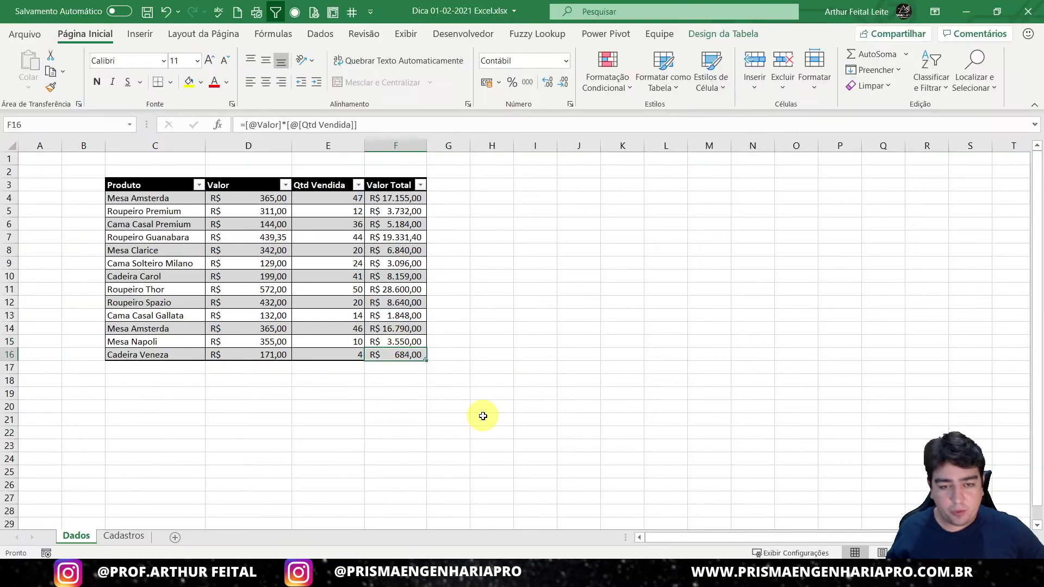
pyautogui.press('Tab')
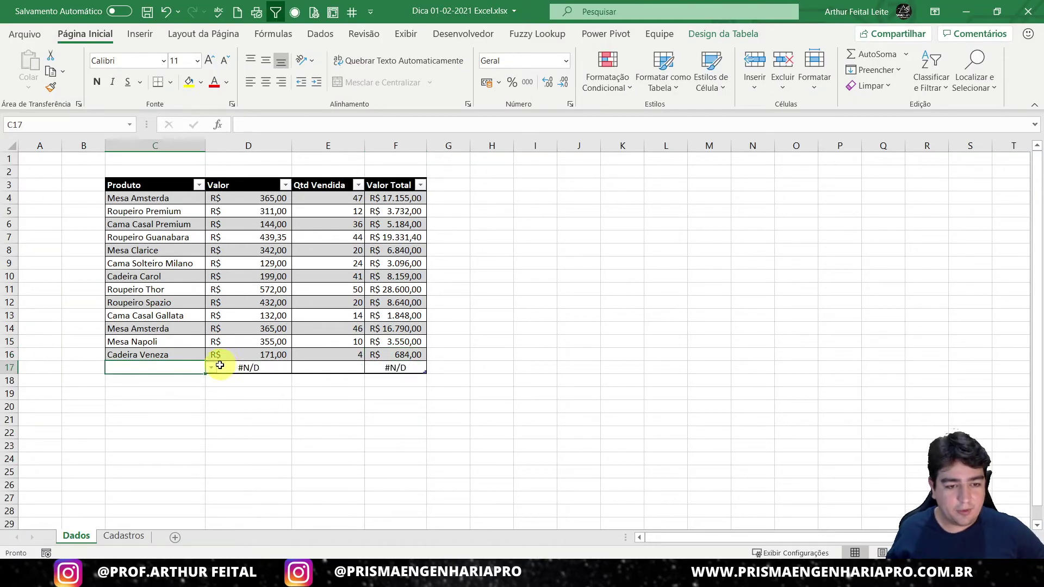
pyautogui.click(211, 366)
pyautogui.click(200, 367)
pyautogui.click(211, 367)
pyautogui.moveTo(210, 385); pyautogui.dragTo(209, 428)
pyautogui.click(136, 426)
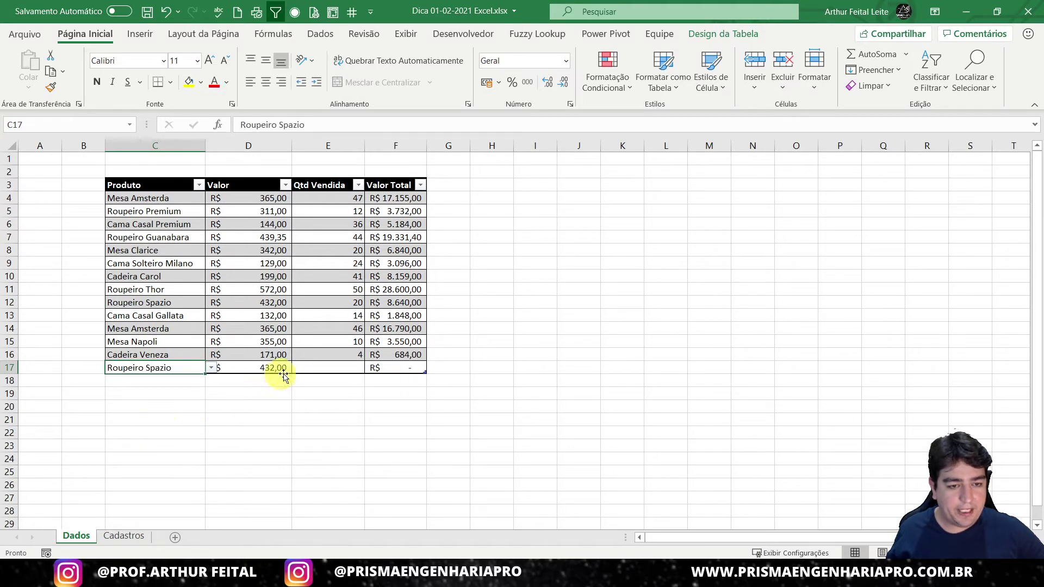
pyautogui.click(326, 369)
pyautogui.write('10')
pyautogui.press('Return')
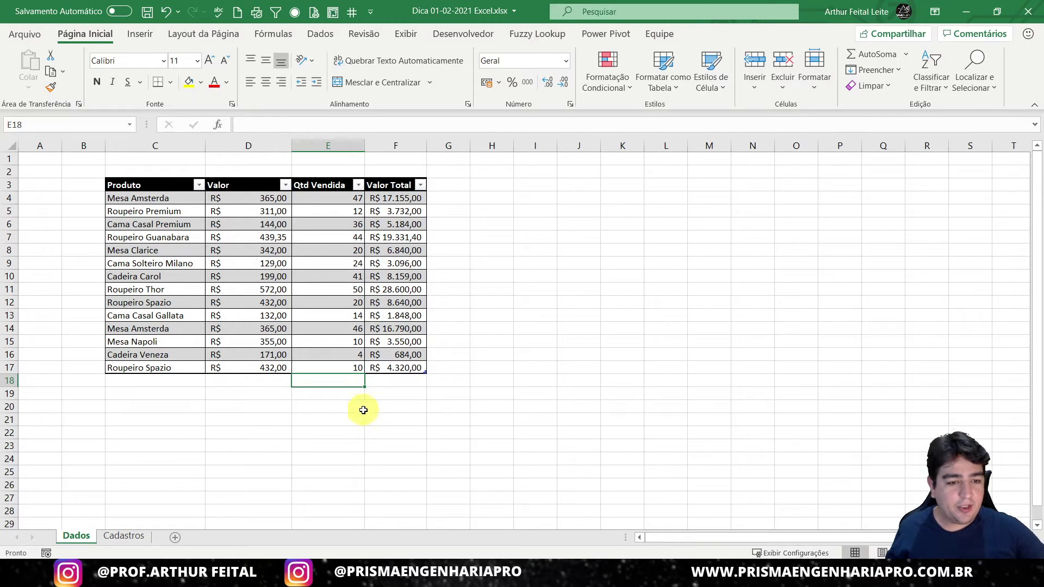
# Step: Browse the Cadastros product list, then return to the Dados sales table
pyautogui.click(123, 536)
pyautogui.scroll(-8, 130, 497)
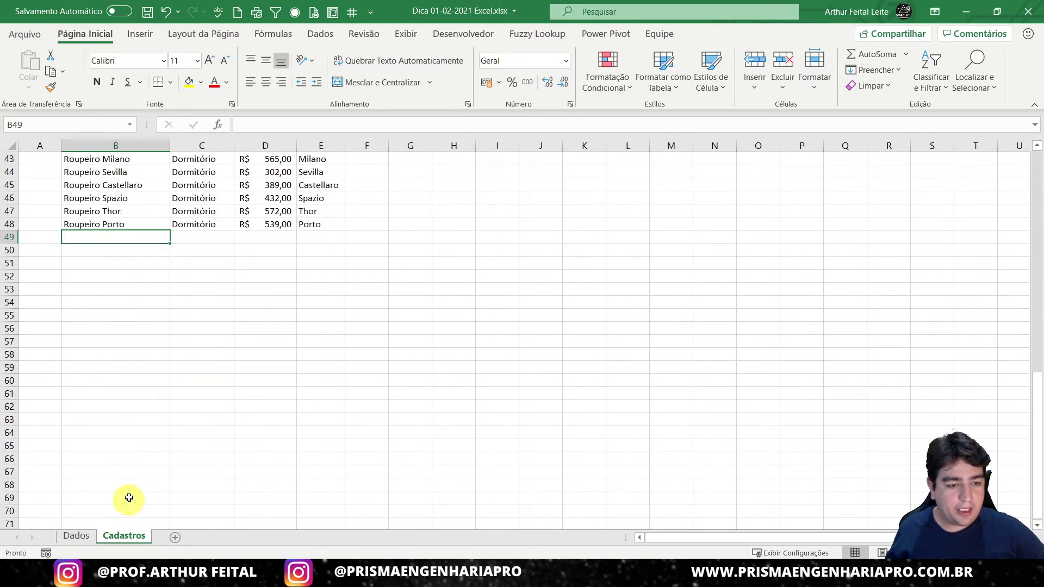
pyautogui.scroll(2, 153, 396)
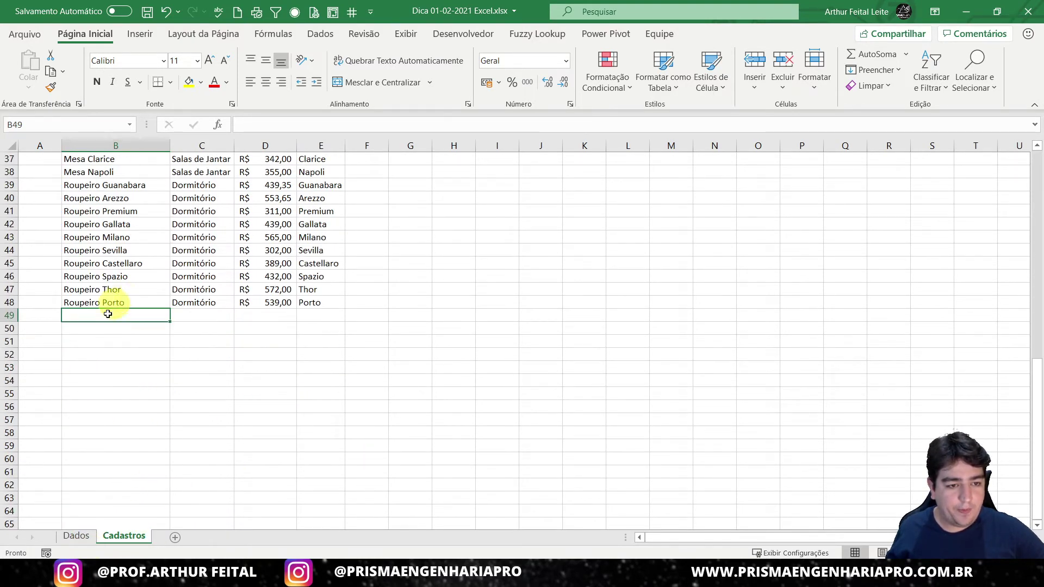
pyautogui.click(77, 536)
# Step: Tab from F17 to add empty row 18, close its product dropdown unpicked, then show Cadastros
pyautogui.click(175, 356)
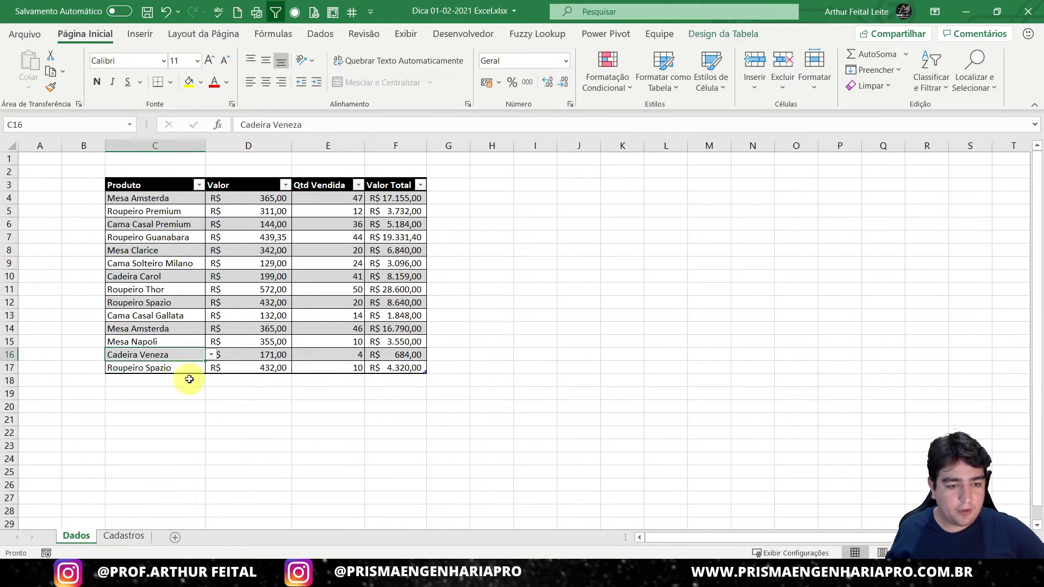
pyautogui.click(400, 358)
pyautogui.click(407, 369)
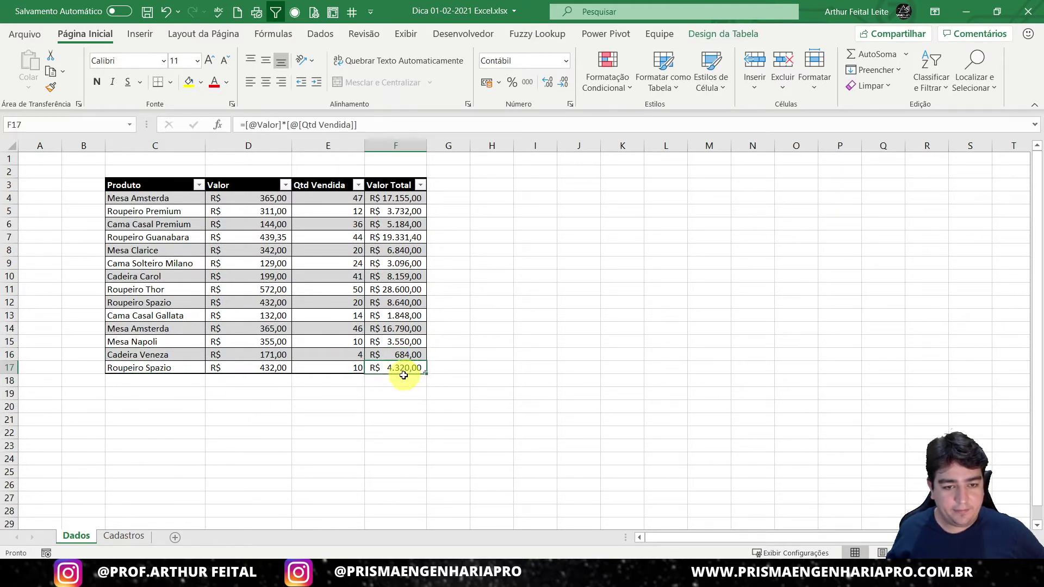
pyautogui.press('Tab')
pyautogui.click(211, 382)
pyautogui.moveTo(209, 408); pyautogui.dragTo(206, 456)
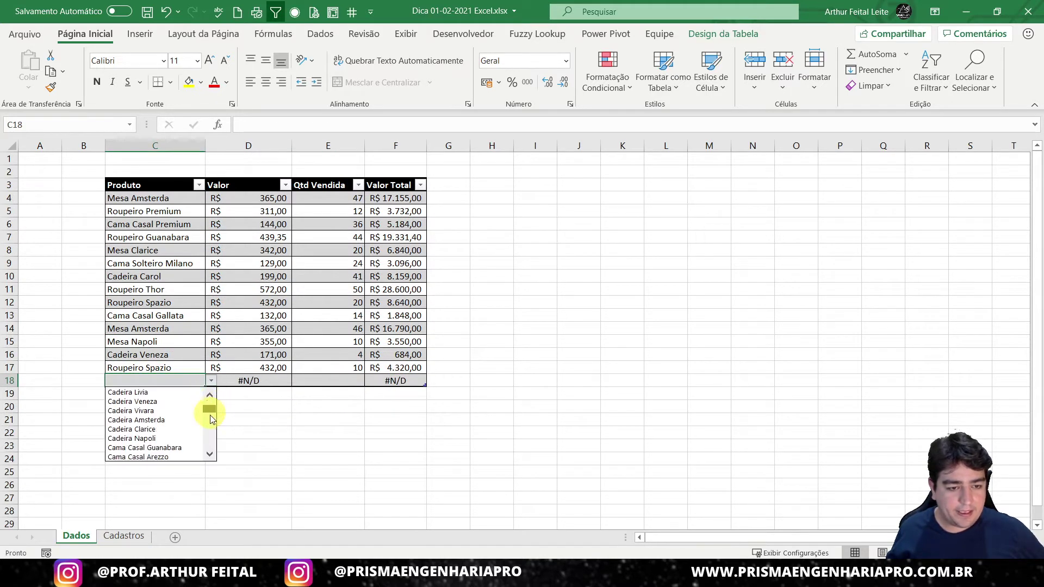
pyautogui.click(218, 537)
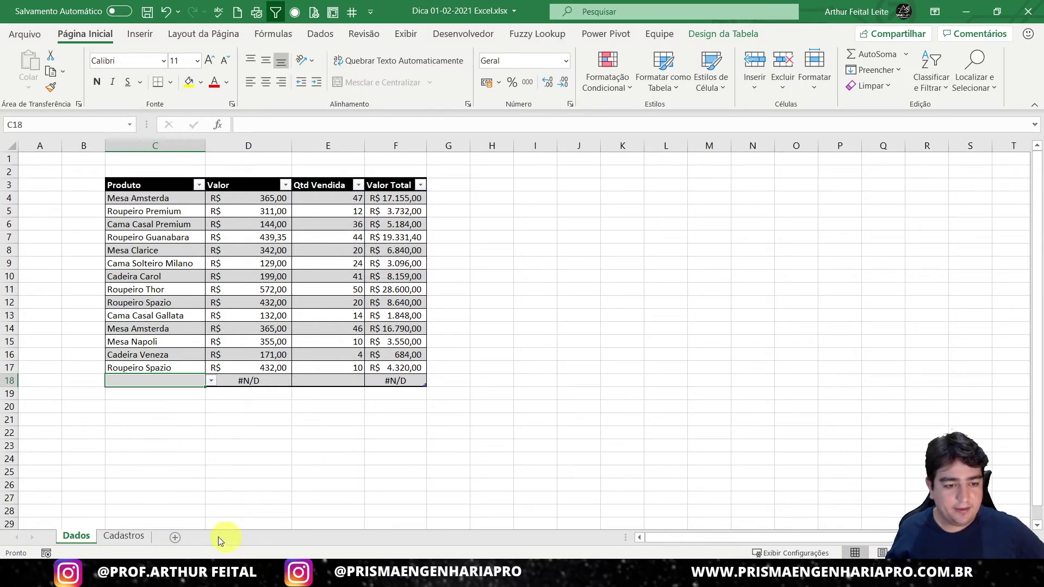
pyautogui.click(139, 537)
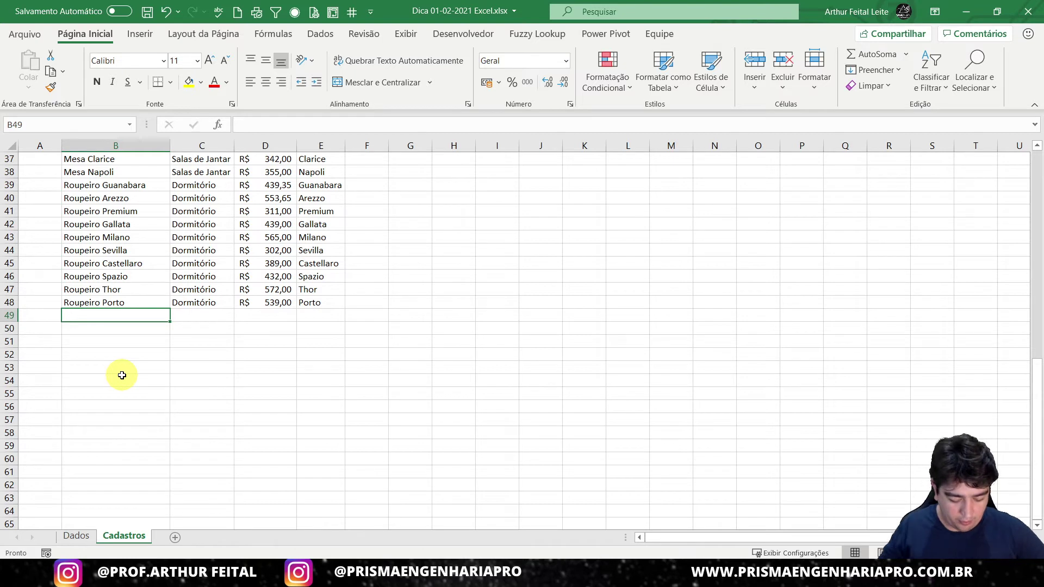
# Step: Enter Mesa Porto, Salas de Jantar, 341 and Porto across B49:E49 of Cadastros
pyautogui.write('Mesa Porto')
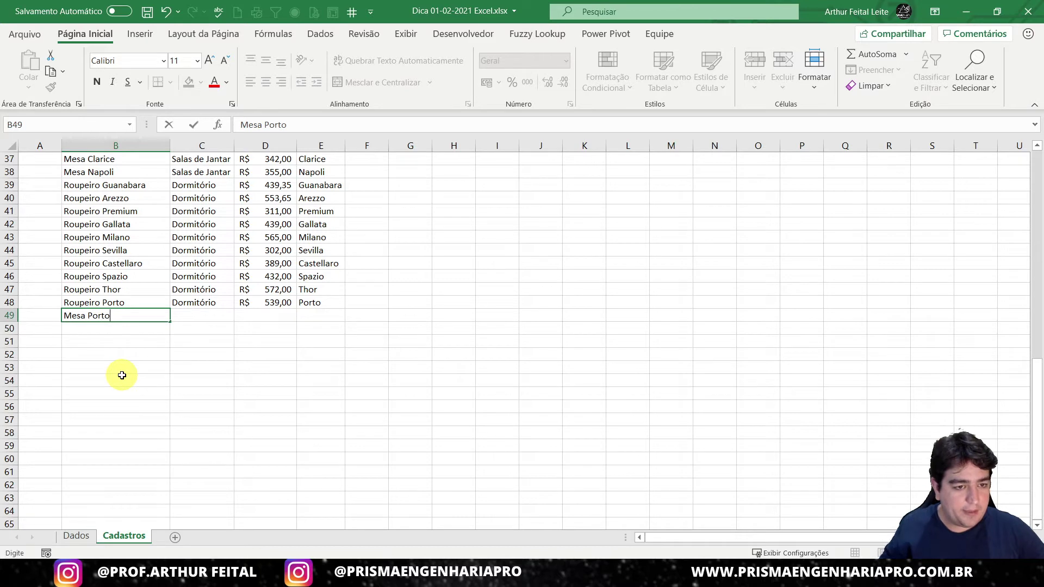
pyautogui.press('Tab')
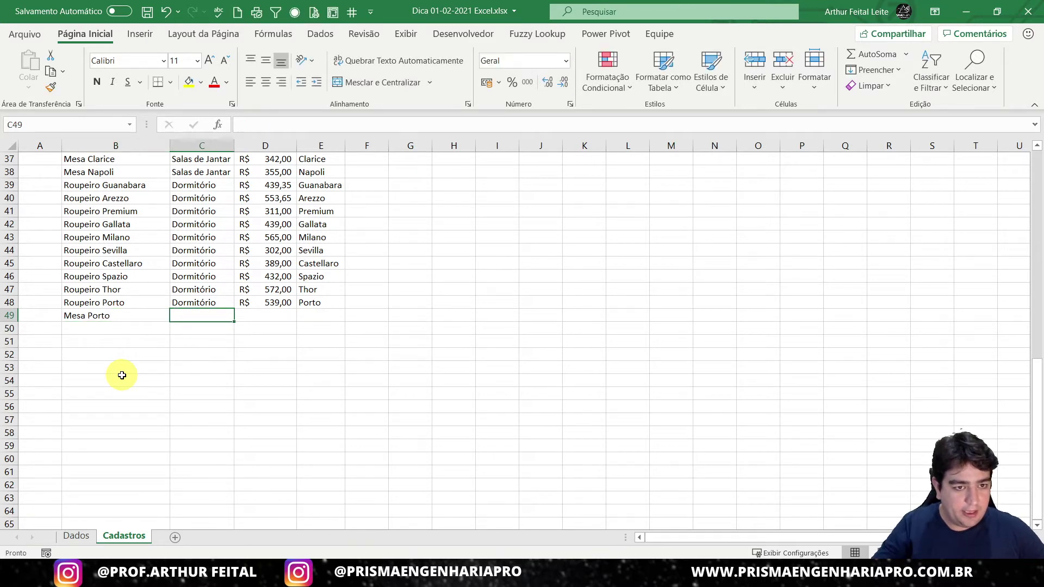
pyautogui.write('Salas de Jantar')
pyautogui.press('Tab')
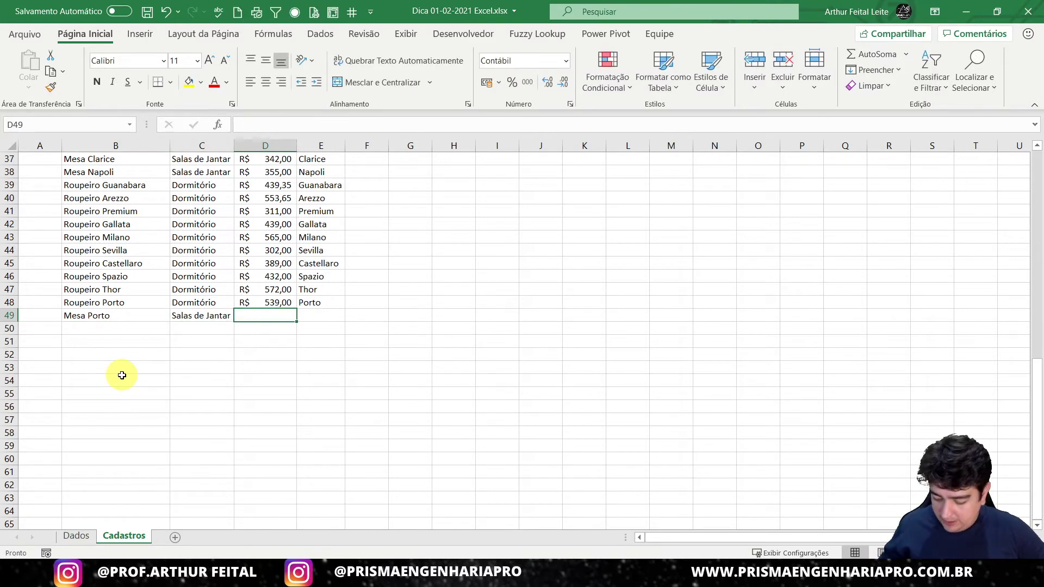
pyautogui.write('341')
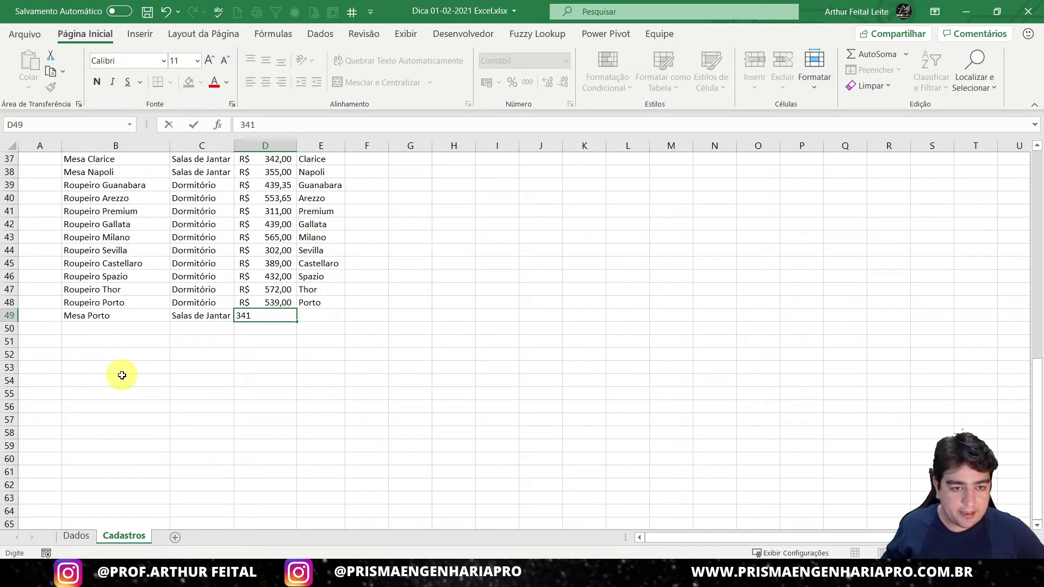
pyautogui.press('Tab')
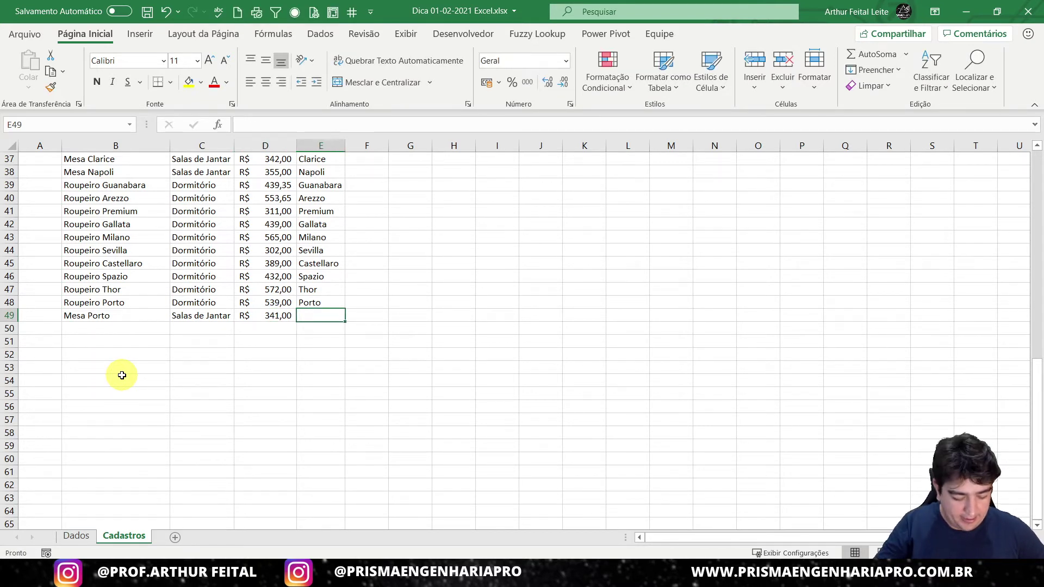
pyautogui.write('Porto')
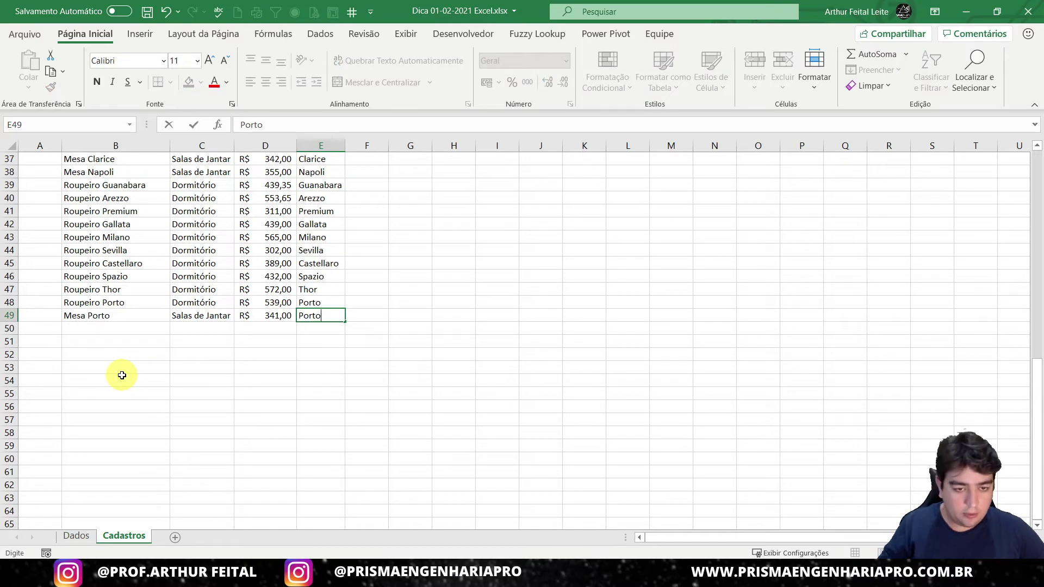
pyautogui.click(131, 392)
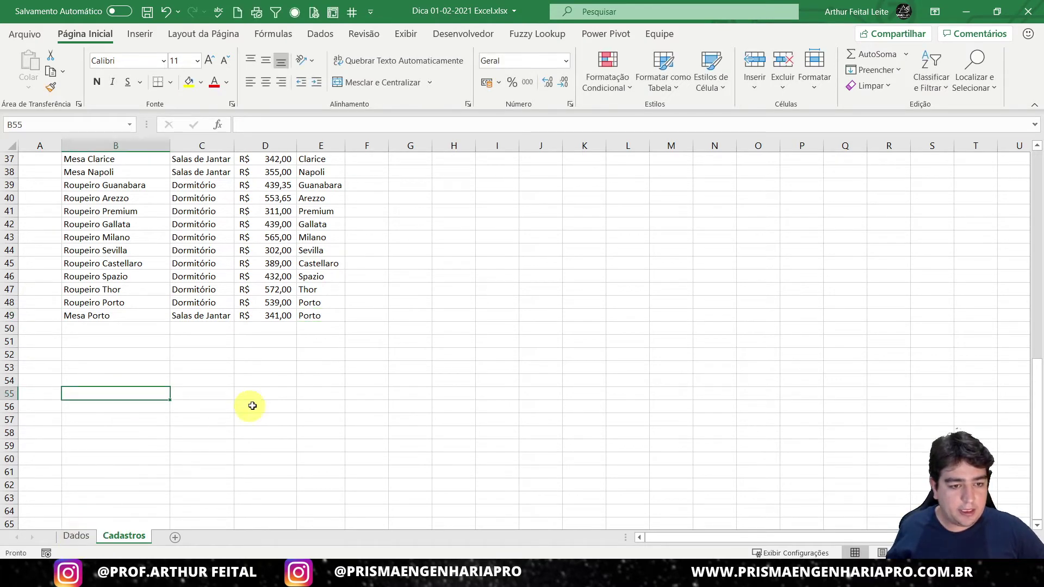
# Step: On Dados, set row 18 to Mesa Porto with 25 units sold, totaling R$ 8.525,00
pyautogui.click(77, 536)
pyautogui.click(211, 381)
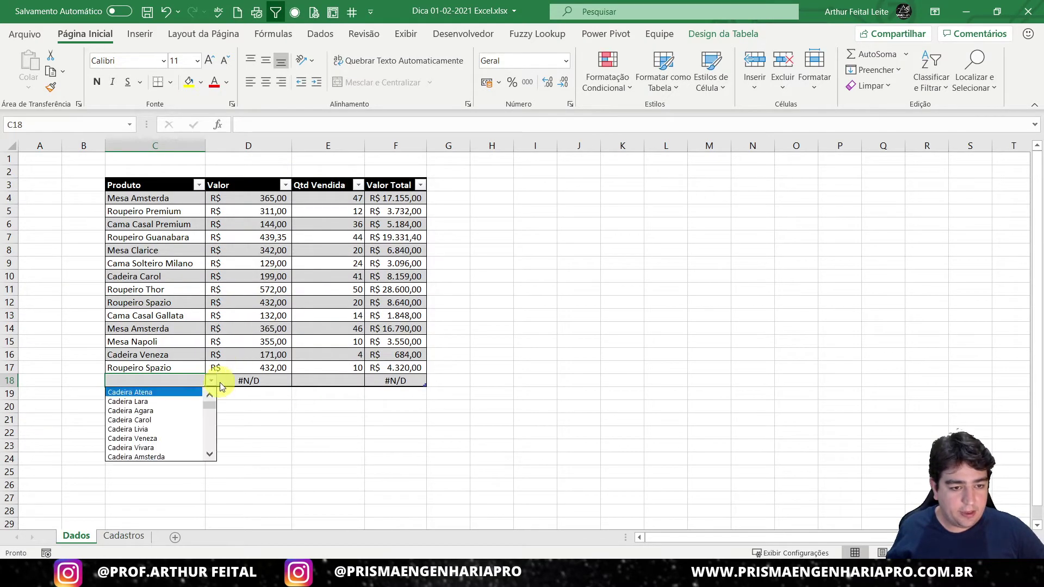
pyautogui.moveTo(209, 405); pyautogui.dragTo(206, 461)
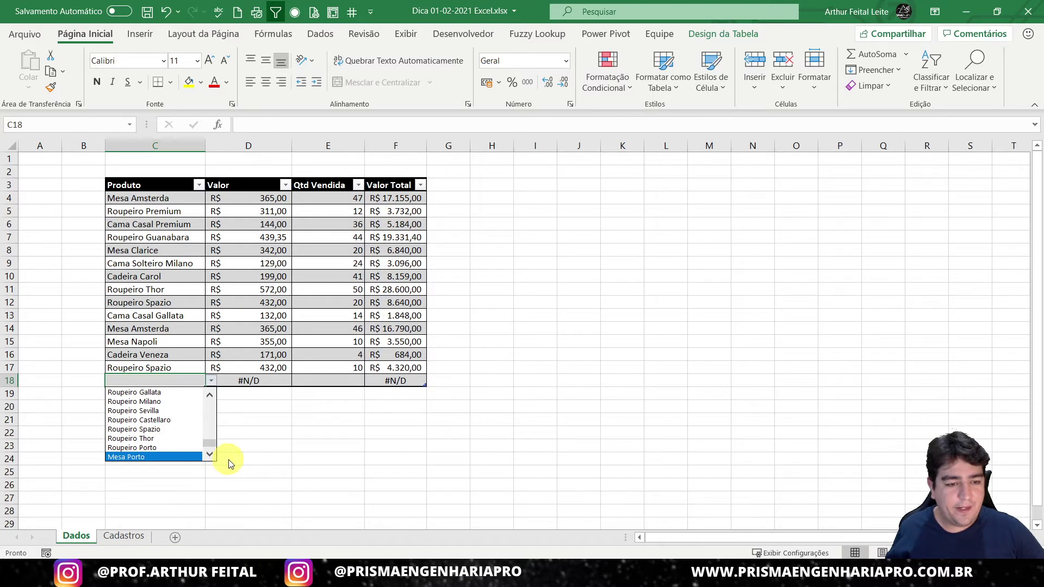
pyautogui.click(141, 457)
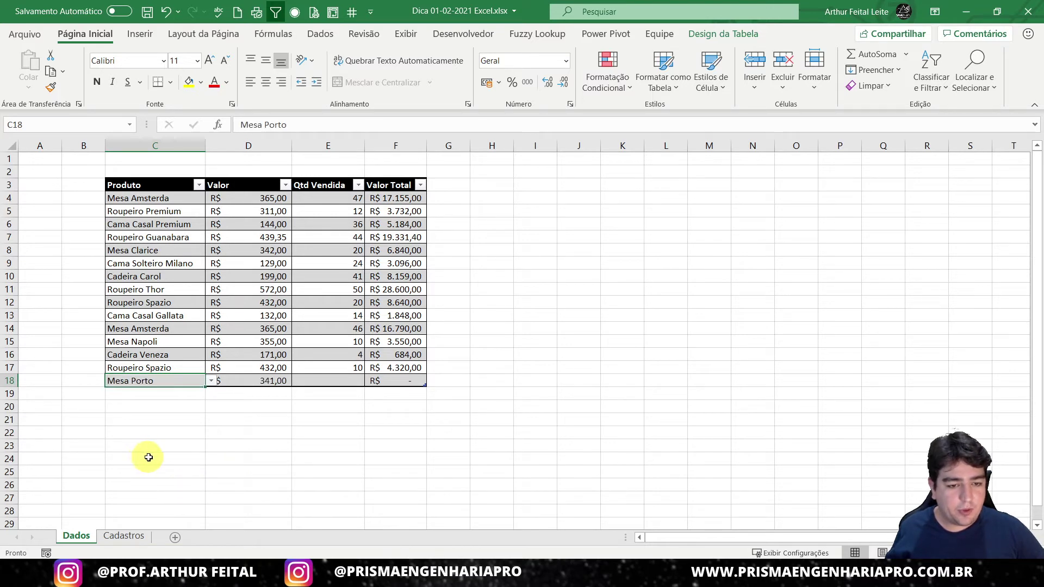
pyautogui.click(319, 375)
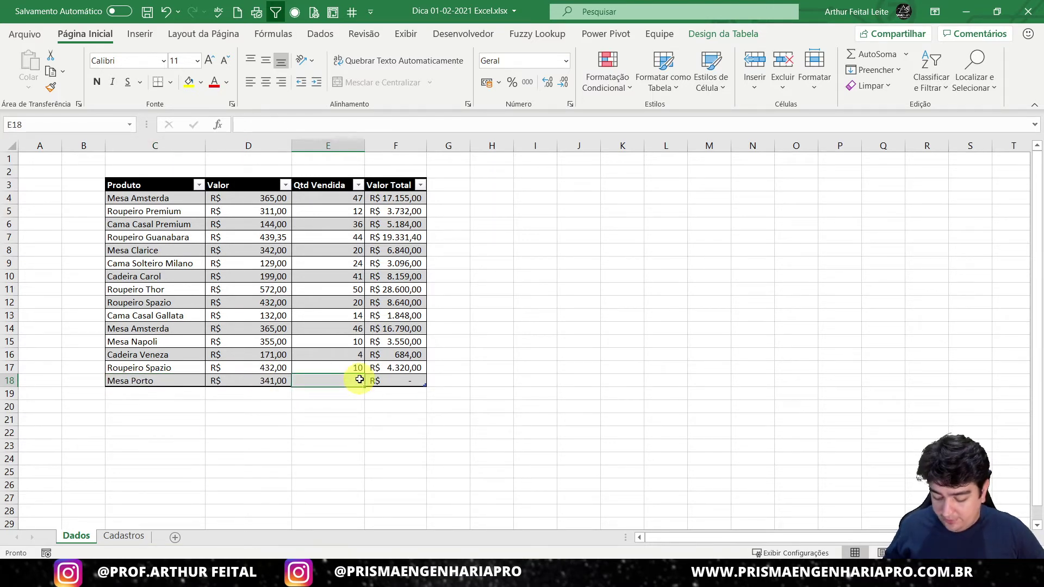
pyautogui.write('25')
pyautogui.press('Return')
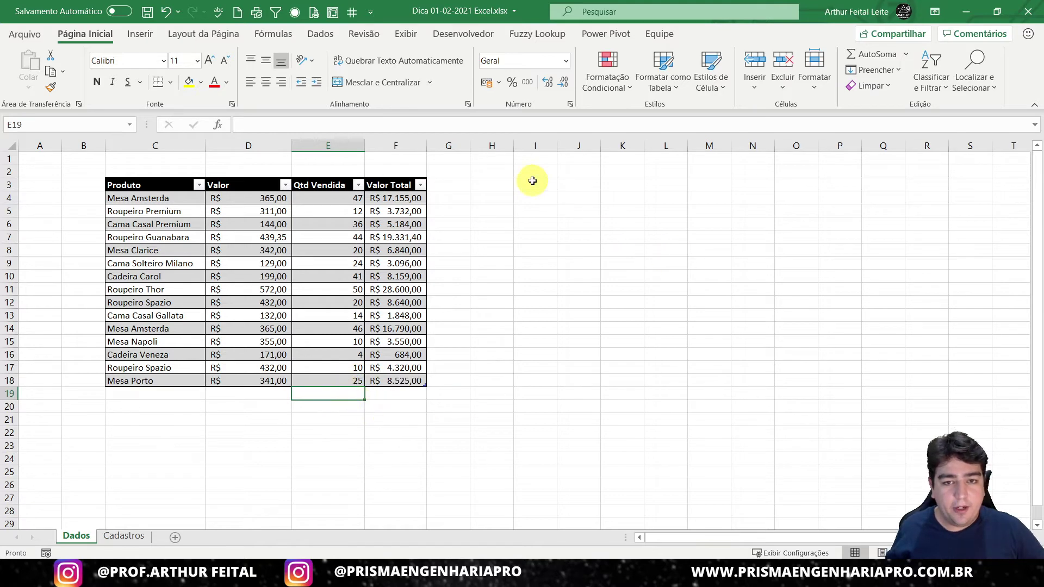
pyautogui.click(532, 181)
# Step: Start and cancel a SOMA total, then inspect the Valor Total structured-reference formulas
pyautogui.write('=soma')
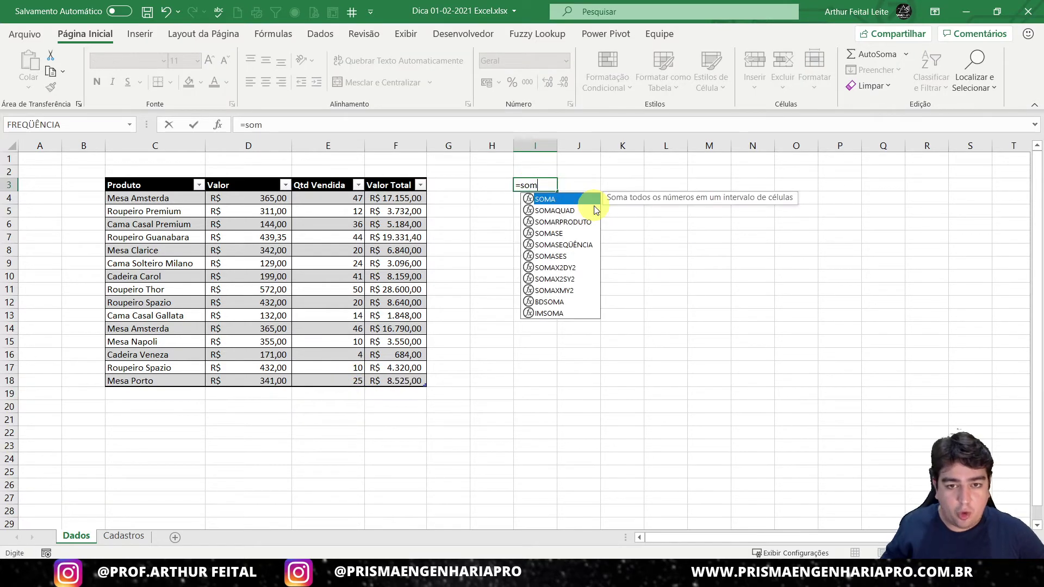
pyautogui.press('Tab')
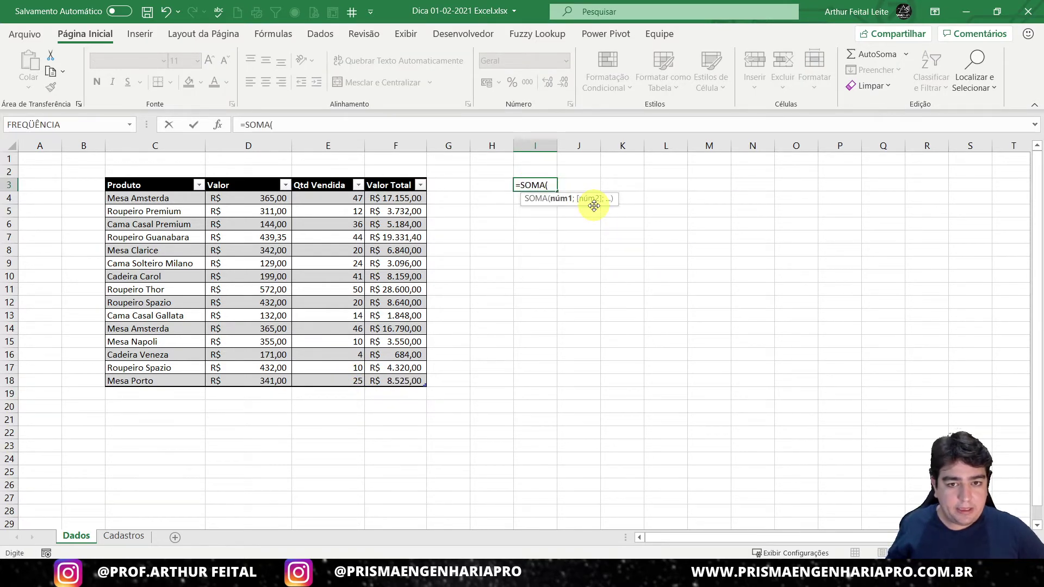
pyautogui.press('Escape')
pyautogui.click(408, 249)
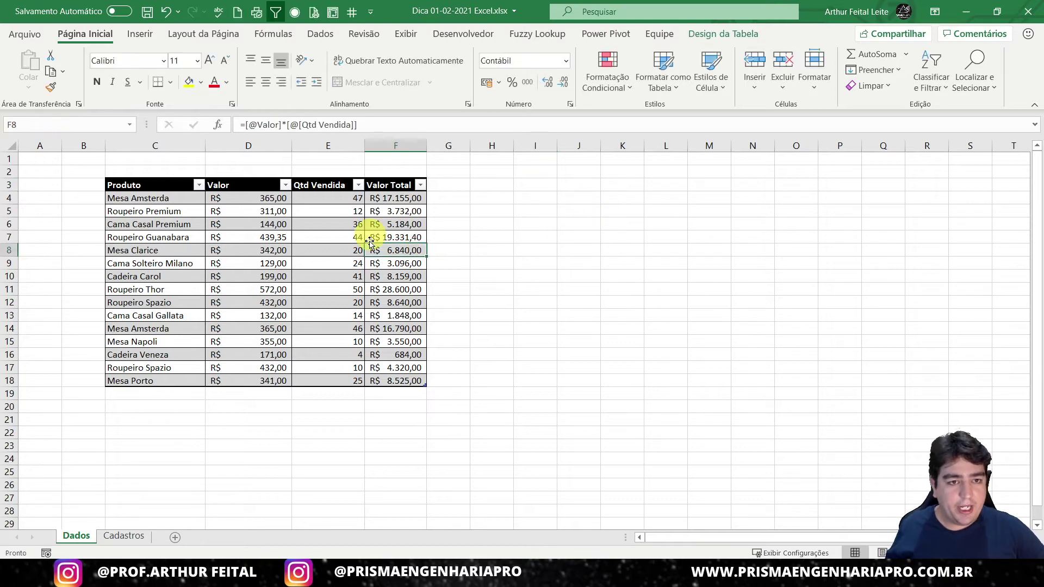
pyautogui.click(332, 277)
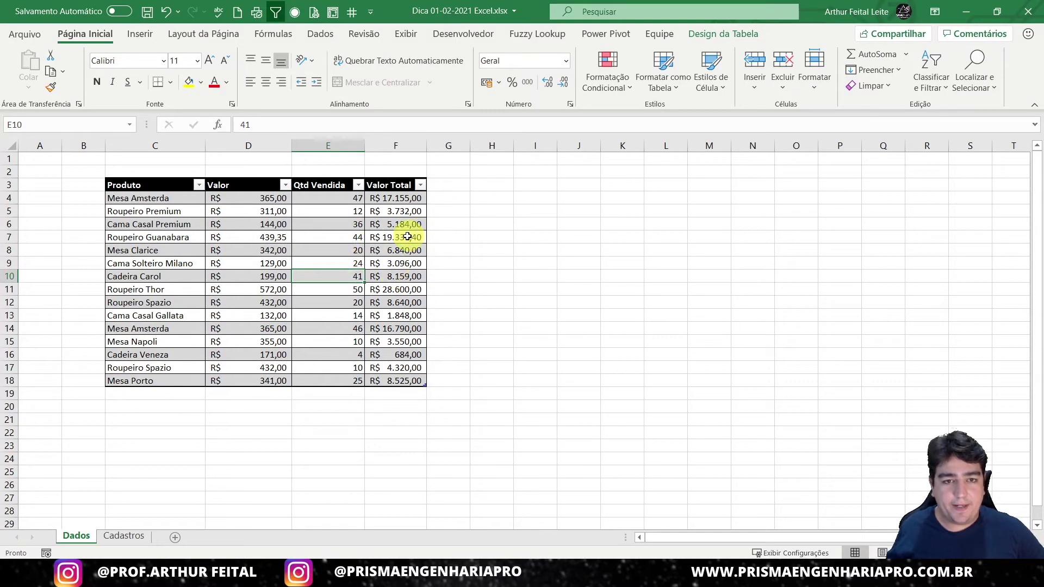
pyautogui.click(395, 263)
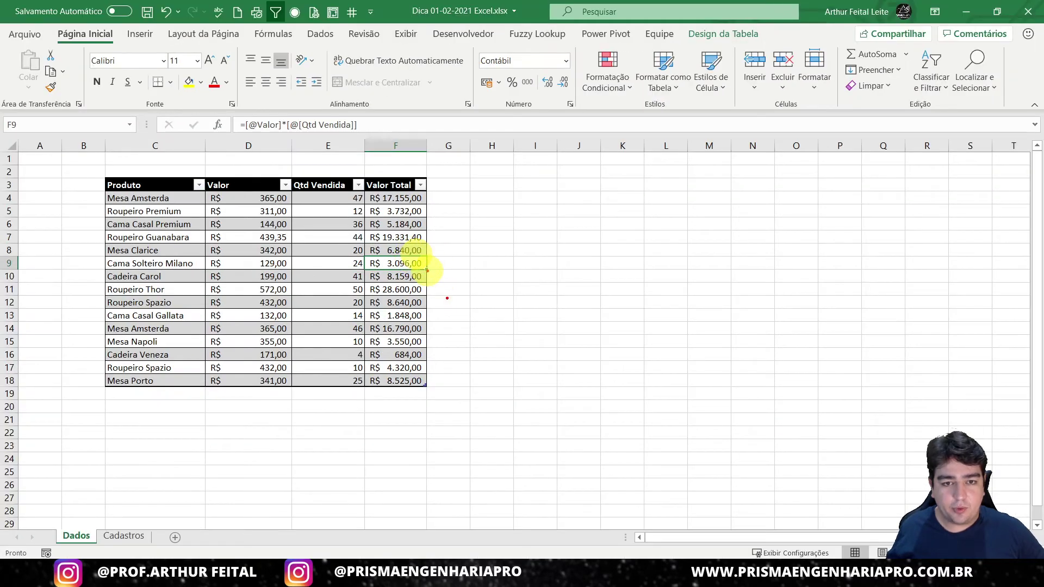
pyautogui.moveTo(426, 269)
pyautogui.mouseDown()
pyautogui.moveTo(609, 244)
pyautogui.moveTo(703, 55)
pyautogui.moveTo(744, 47)
pyautogui.mouseUp()
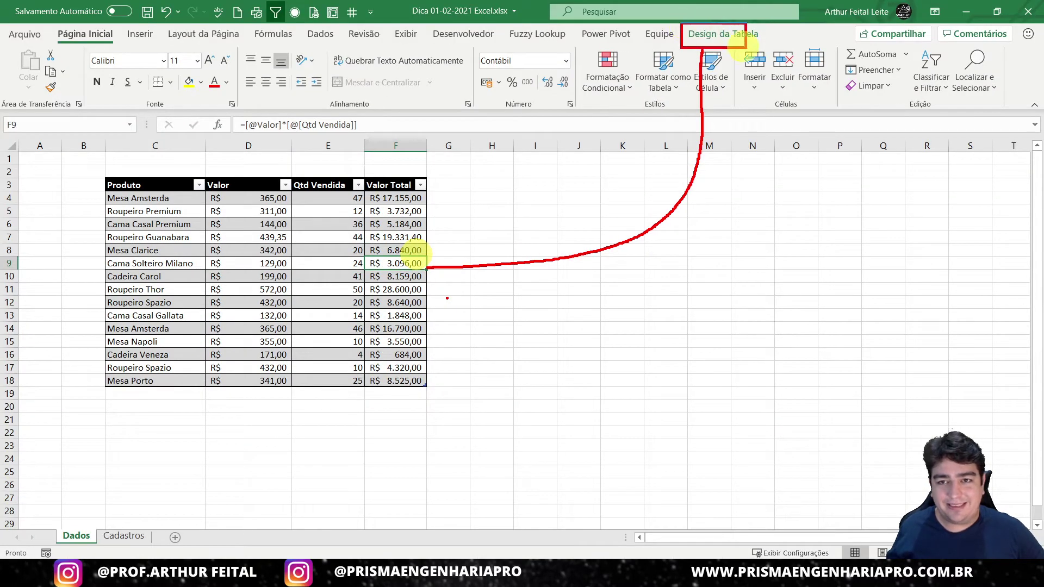
pyautogui.press('Escape')
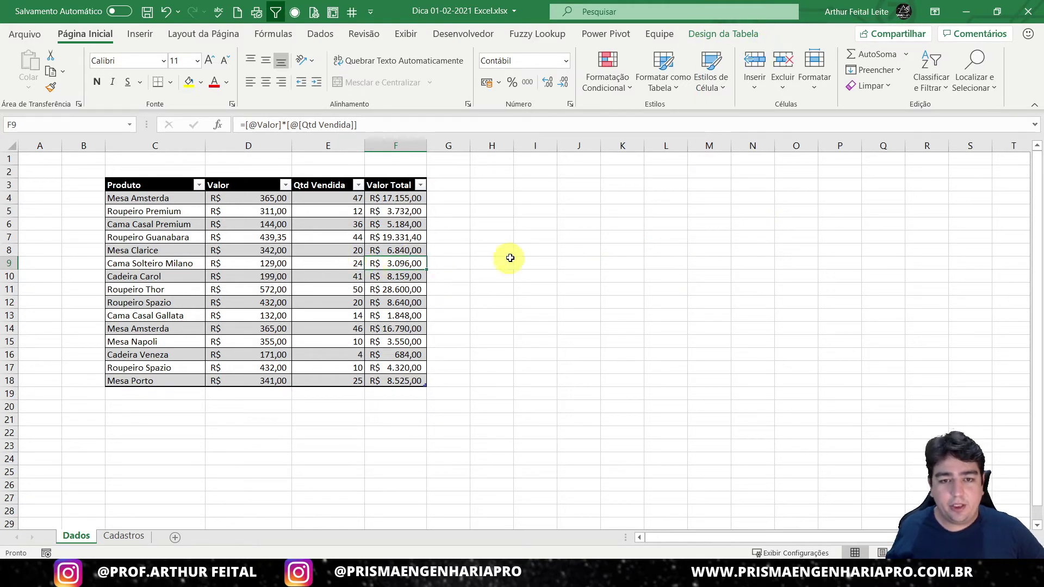
# Step: From a Valor Total cell, show the Design da Tabela settings with the name Tabela1
pyautogui.click(495, 263)
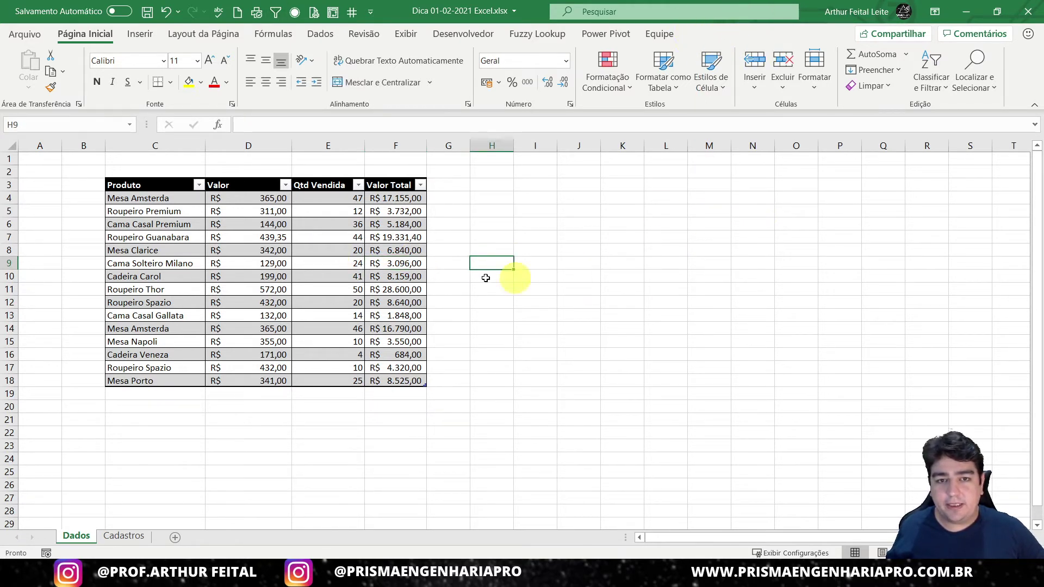
pyautogui.click(395, 263)
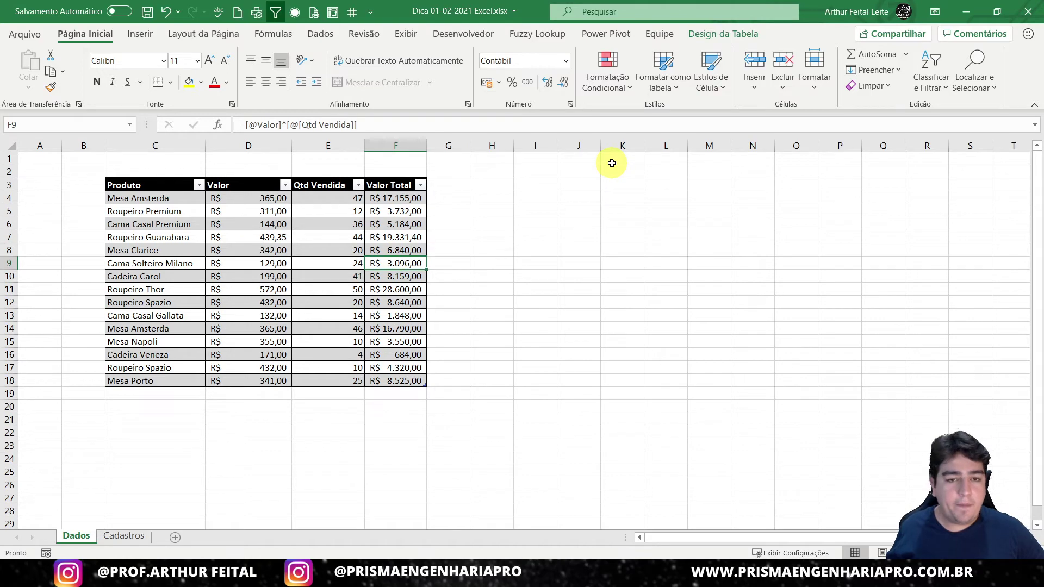
pyautogui.click(699, 35)
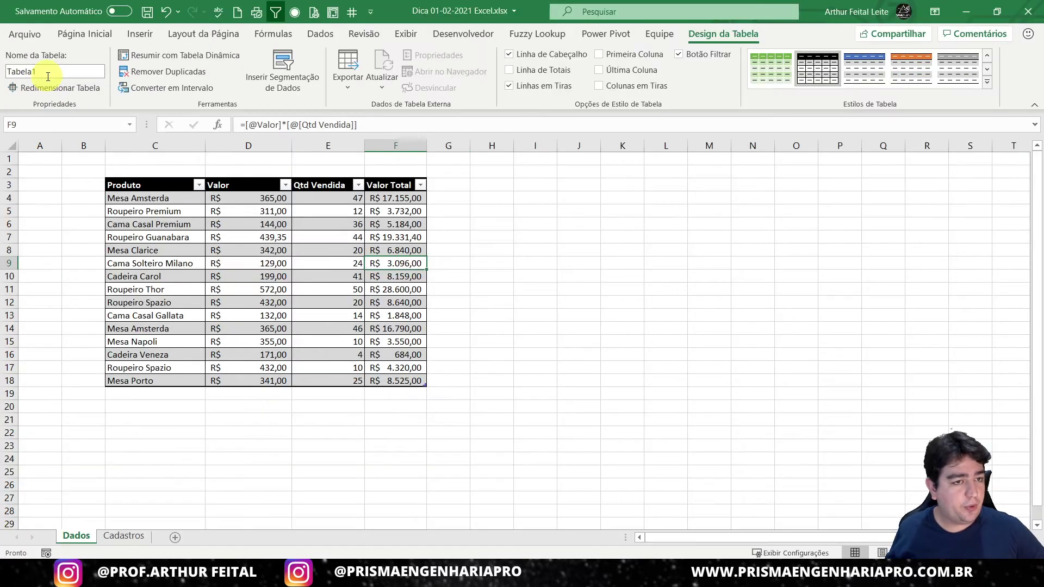
# Step: Rename the table from Tabela1 to tbVendas
pyautogui.doubleClick(47, 76)
pyautogui.write('tb')
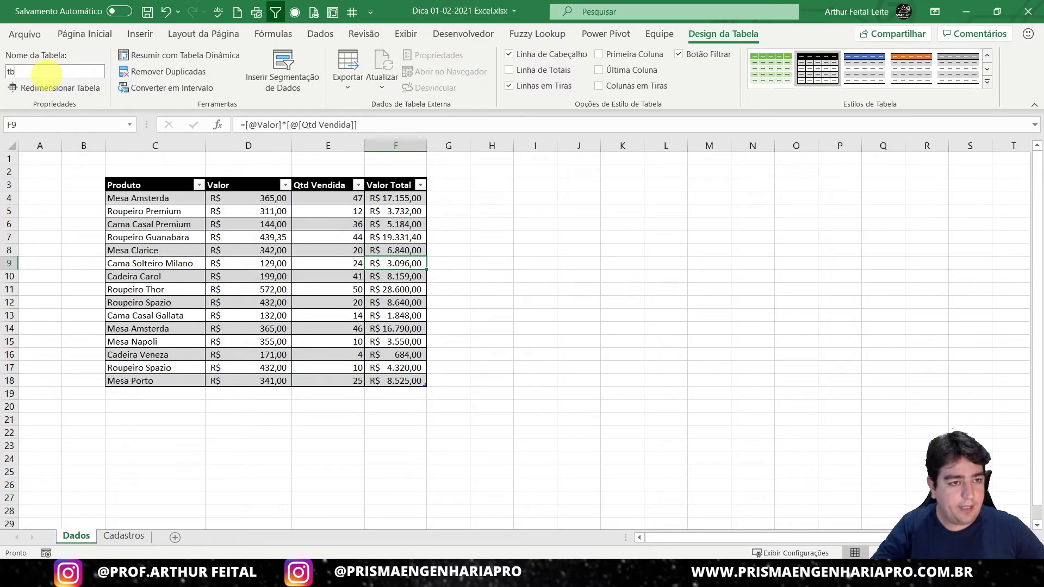
pyautogui.write('Vendas')
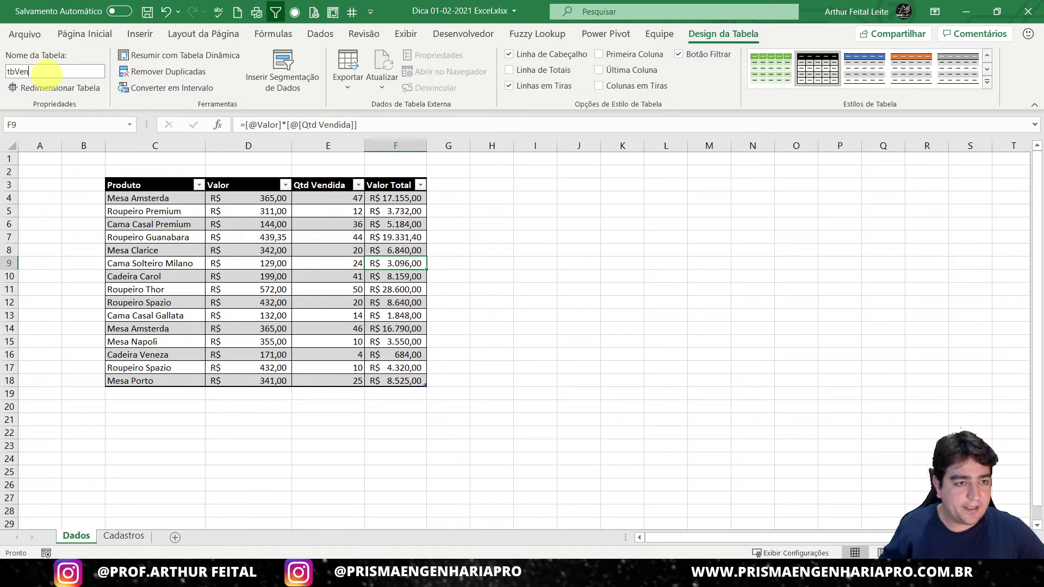
pyautogui.click(522, 237)
# Step: Enter =SOMA(tbVendas[Valor Total]) in I3, then Tab from F18 to add row 19
pyautogui.click(535, 185)
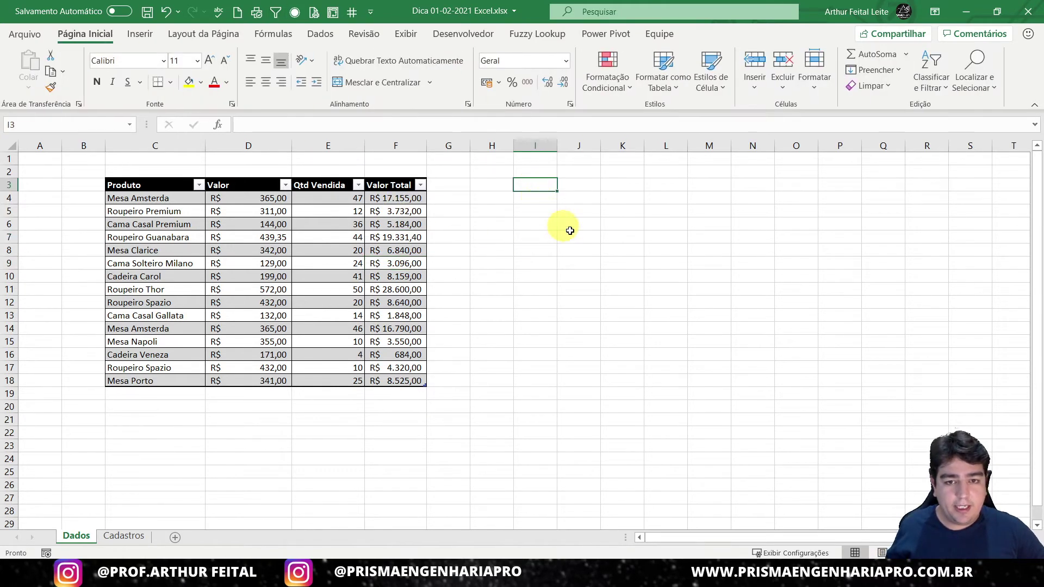
pyautogui.write('=soma')
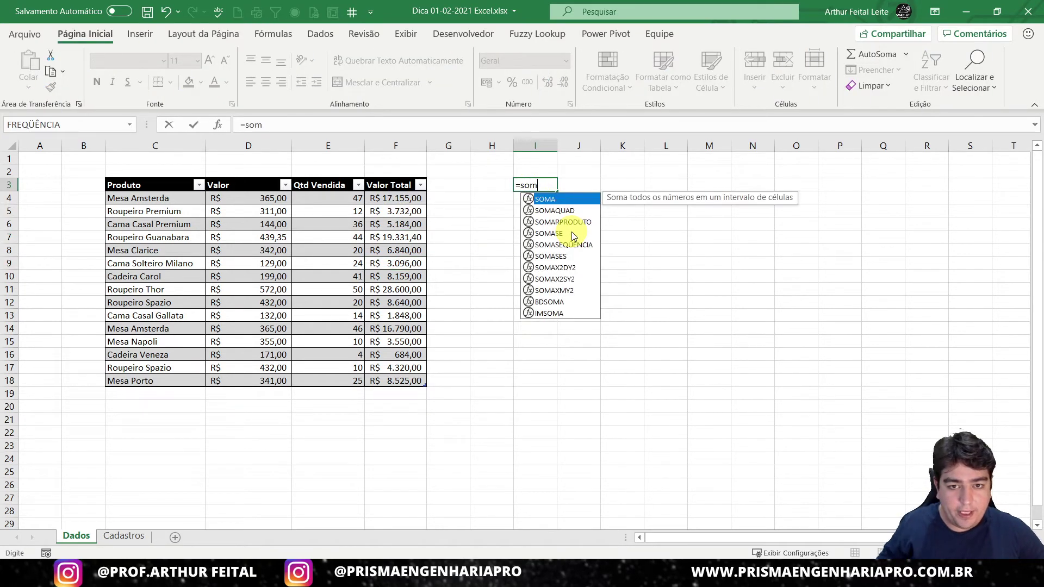
pyautogui.press('Tab')
pyautogui.write('t')
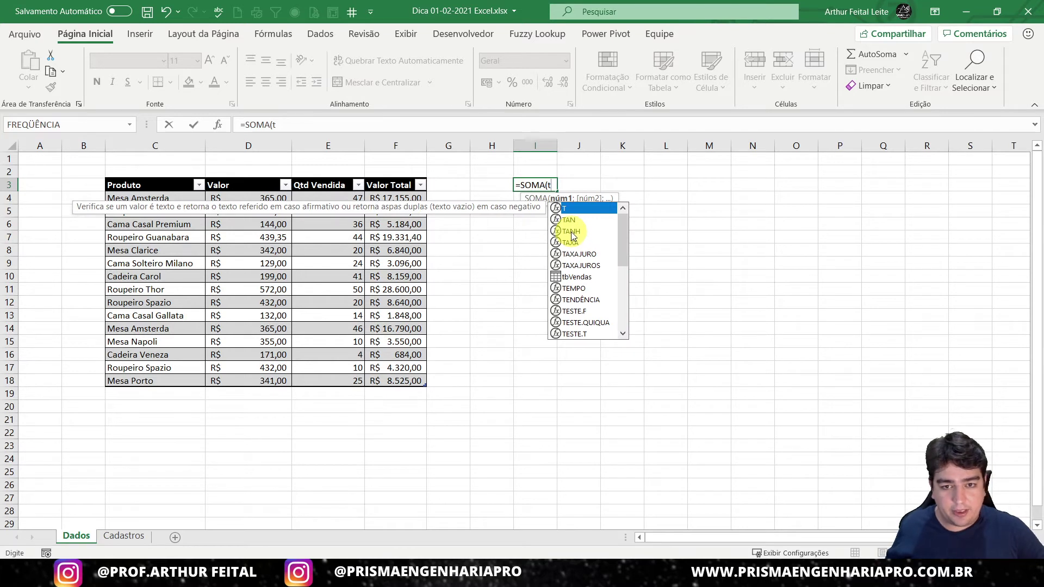
pyautogui.click(586, 278)
pyautogui.doubleClick(586, 278)
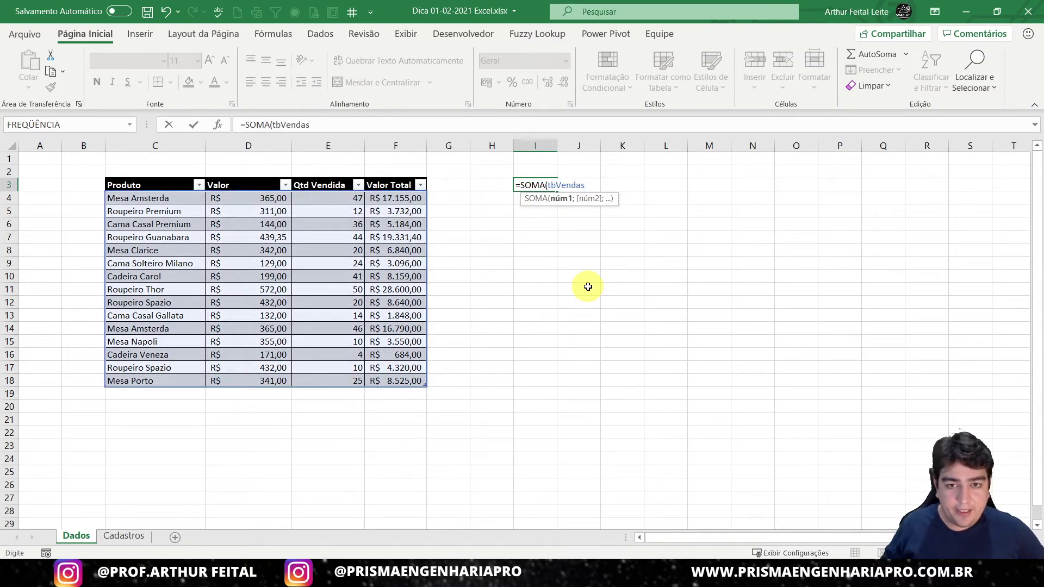
pyautogui.write('[')
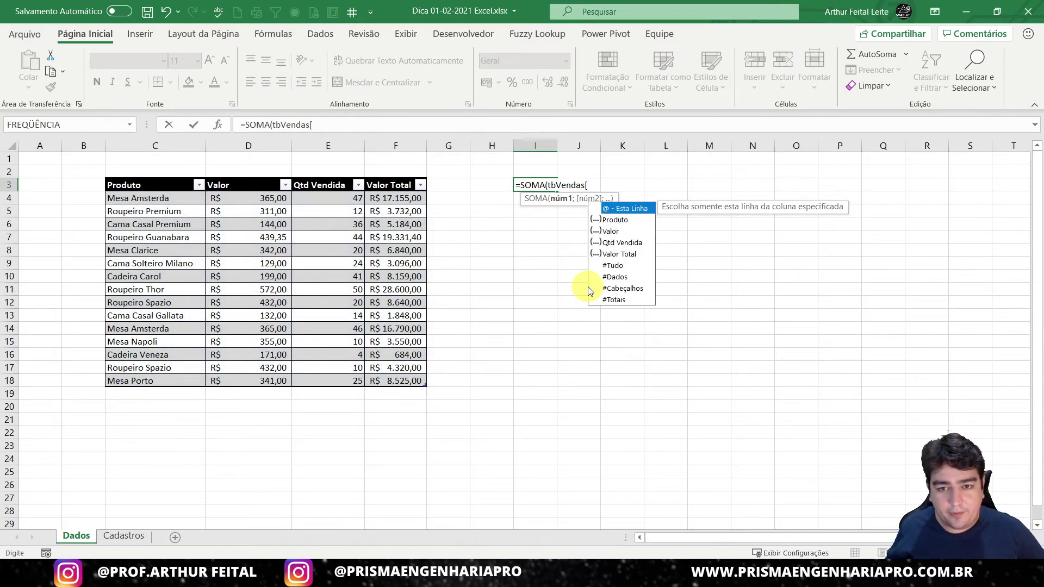
pyautogui.press('Down')
pyautogui.press('Down')
pyautogui.press('Down')
pyautogui.press('Down')
pyautogui.press('Tab')
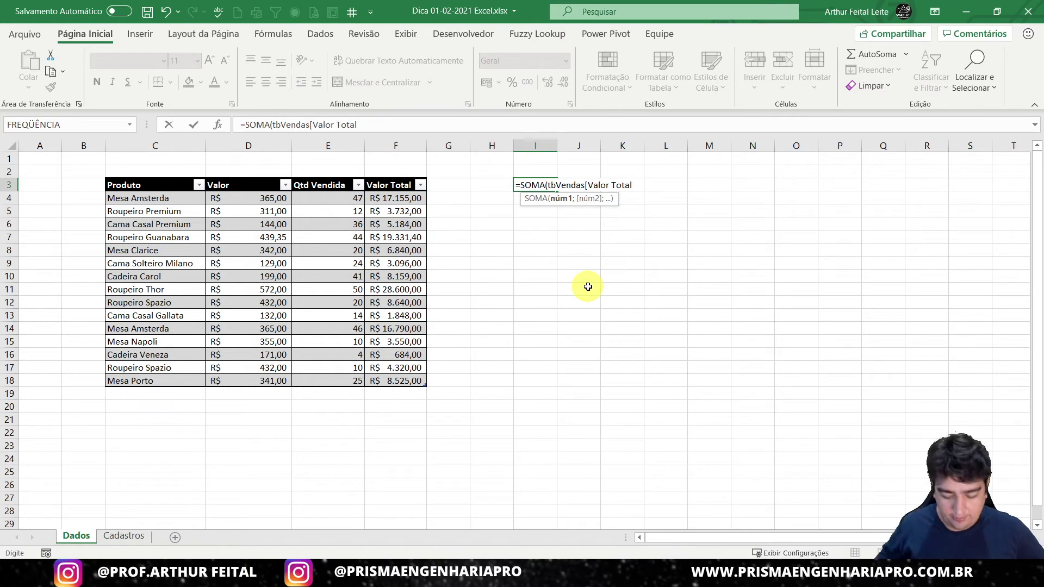
pyautogui.write('])')
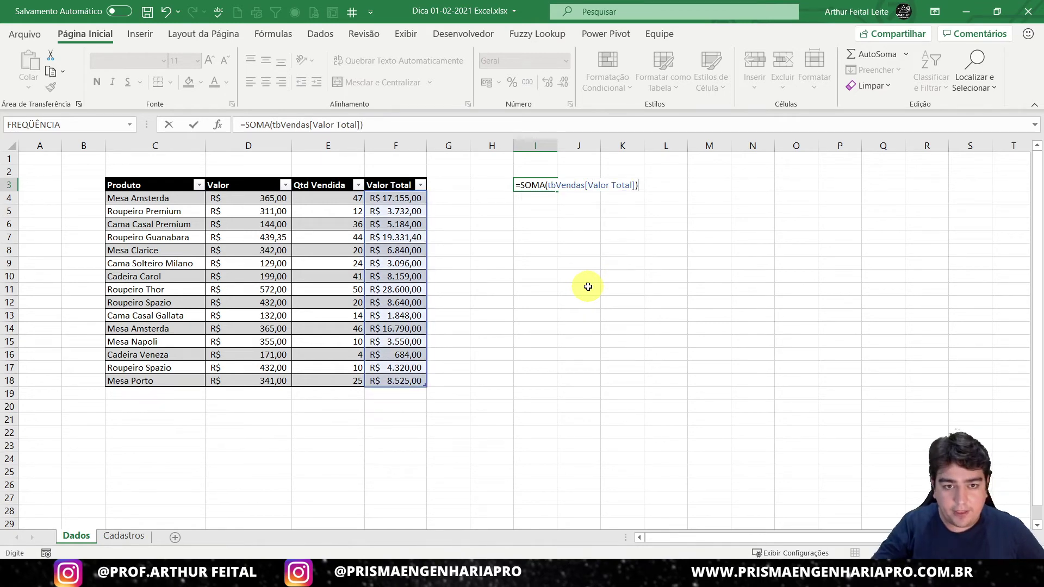
pyautogui.press('Return')
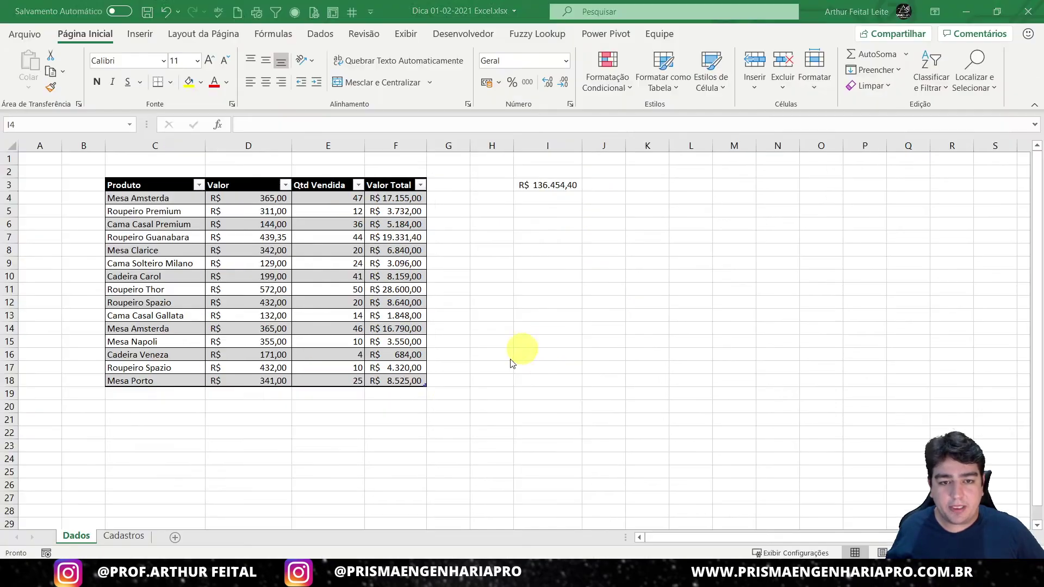
pyautogui.click(408, 384)
pyautogui.press('Tab')
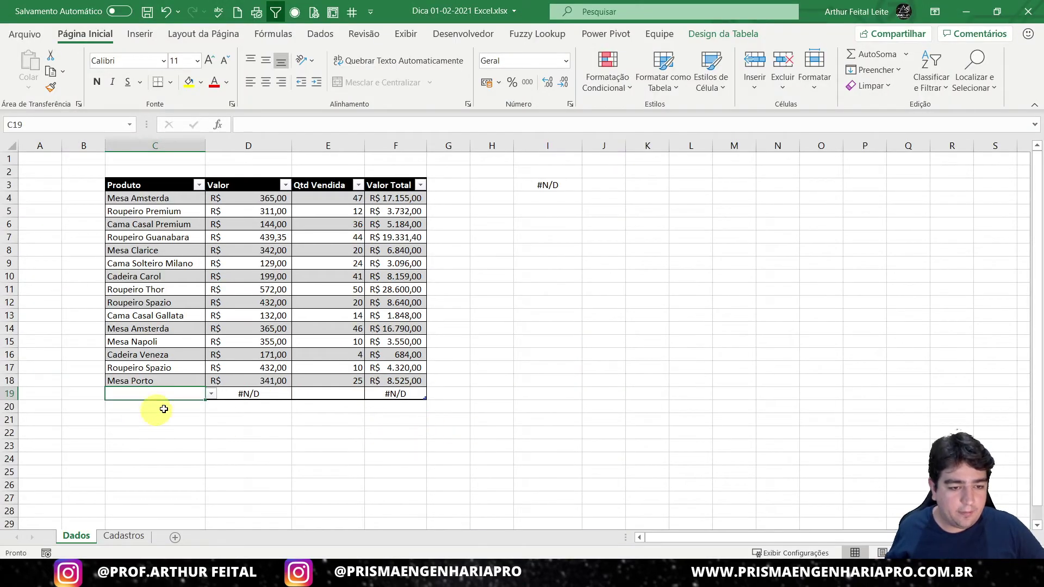
# Step: Fill row 19 with Cama Solteiro Gallata and quantity 50, raising I3 to R$ 139.954,40
pyautogui.click(211, 393)
pyautogui.scroll(-3, 166, 467)
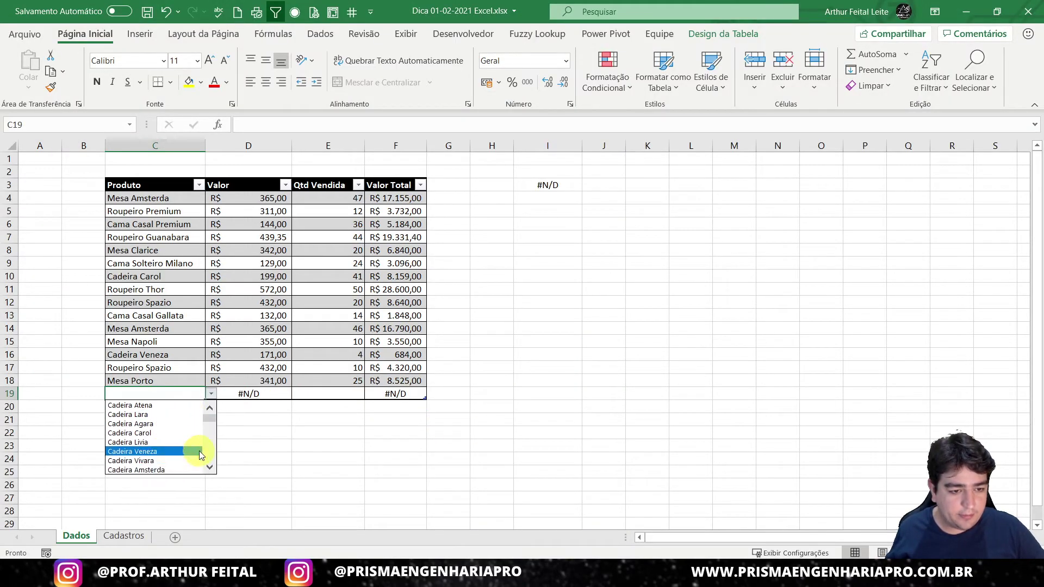
pyautogui.scroll(-3, 171, 462)
pyautogui.scroll(-3, 174, 456)
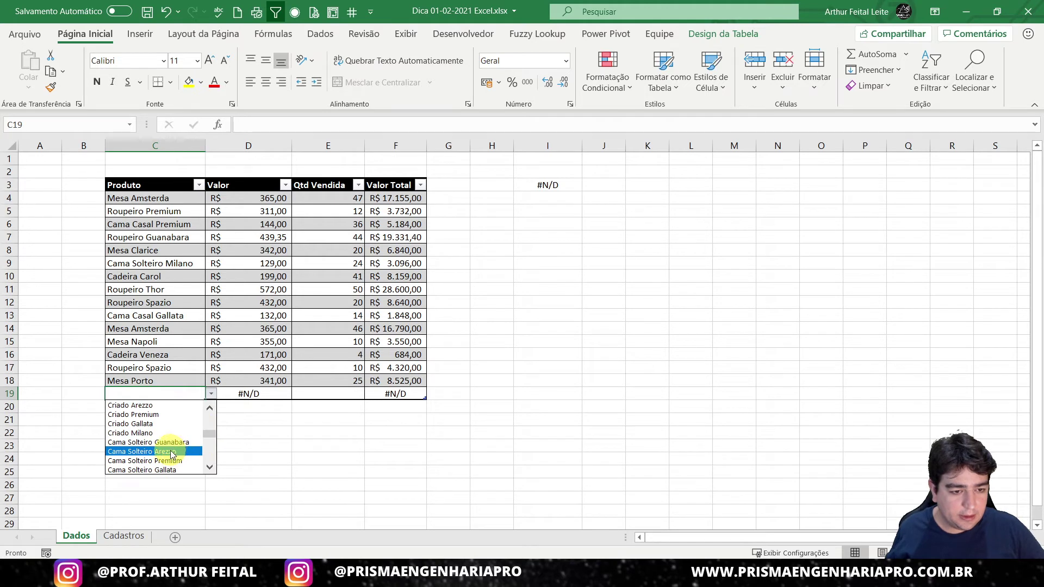
pyautogui.click(163, 470)
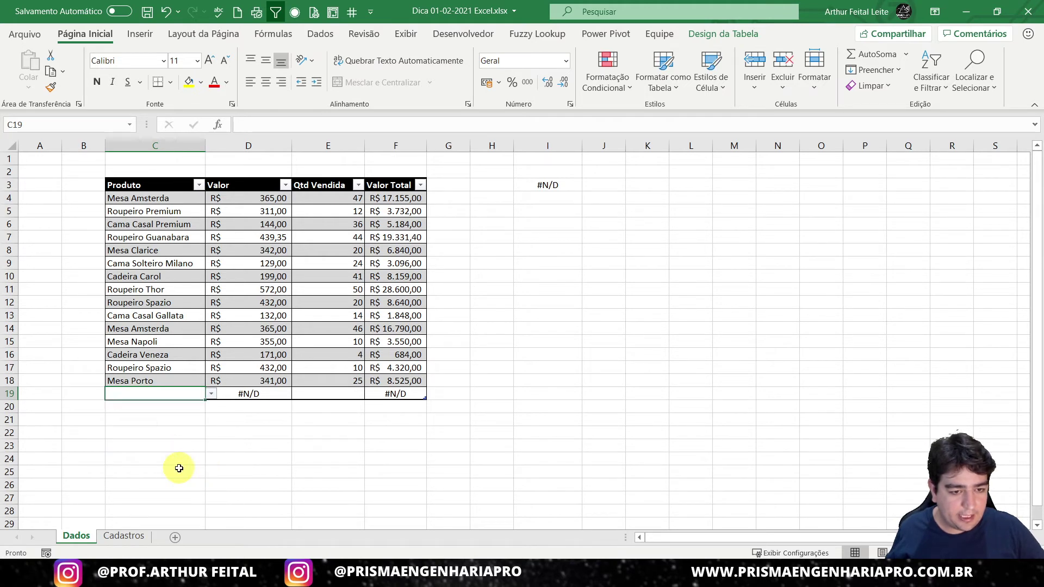
pyautogui.click(334, 394)
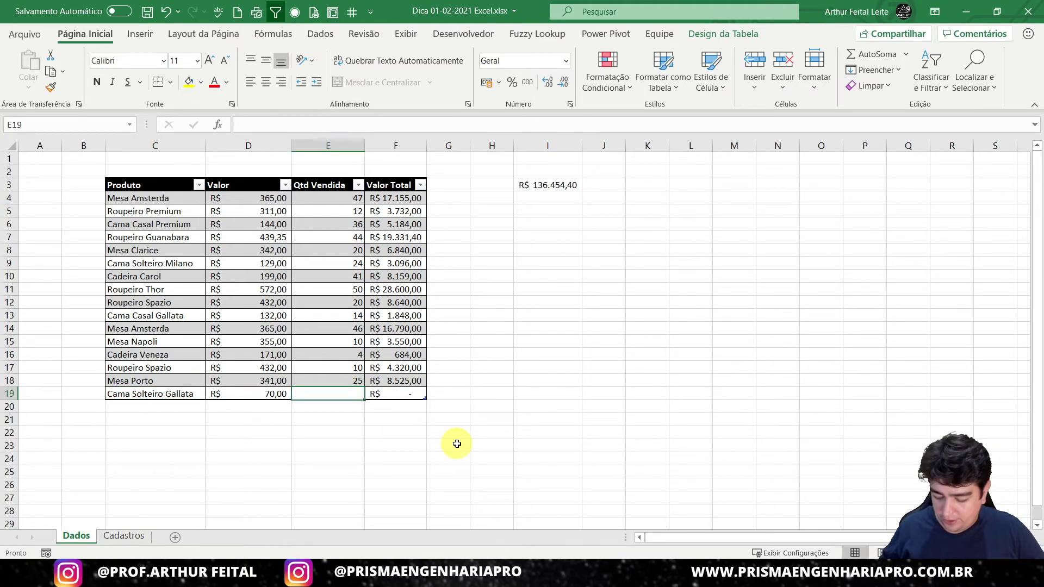
pyautogui.write('2')
pyautogui.press('Return')
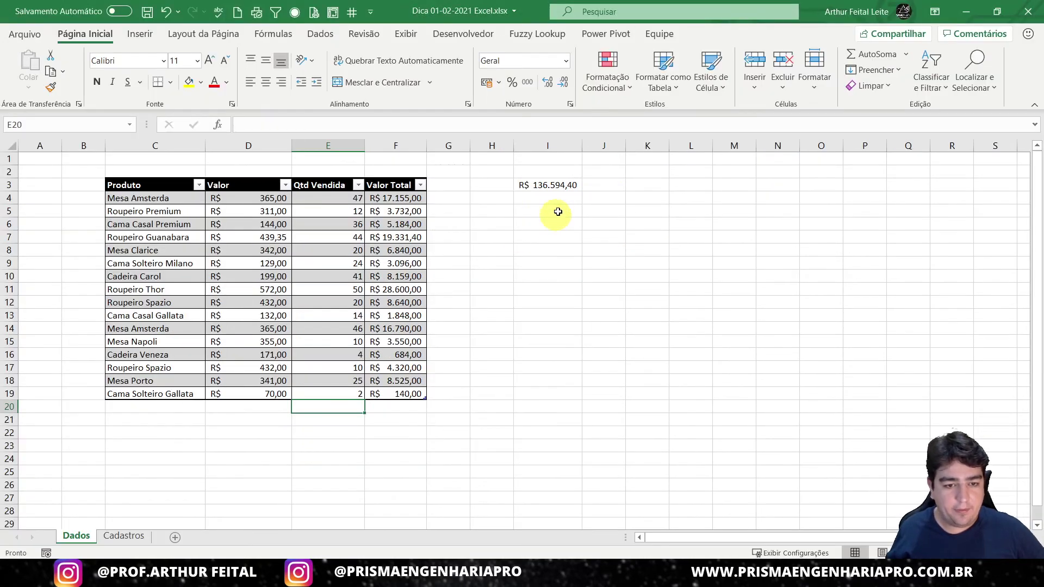
pyautogui.click(346, 393)
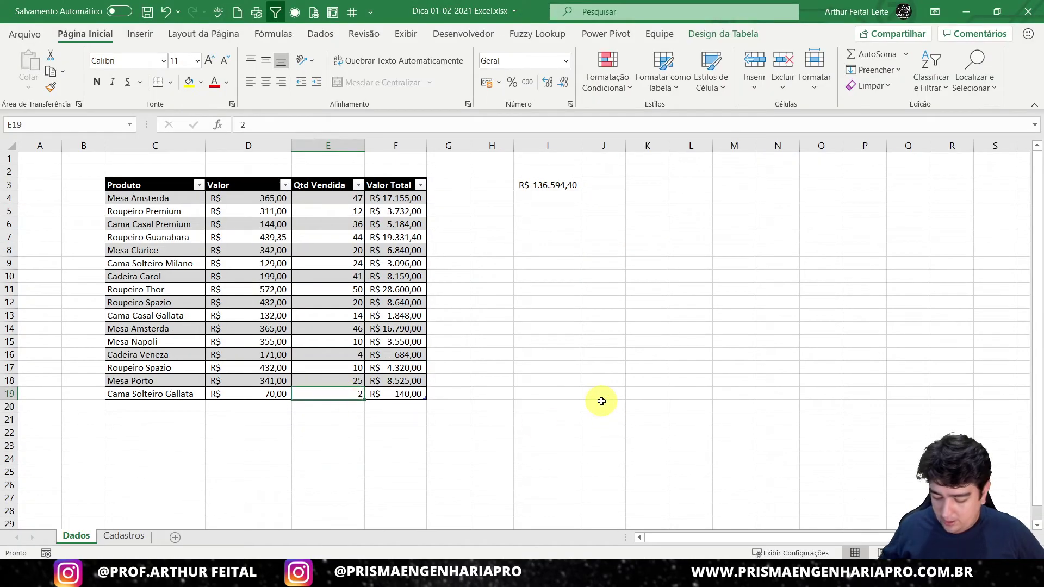
pyautogui.write('50')
pyautogui.press('Return')
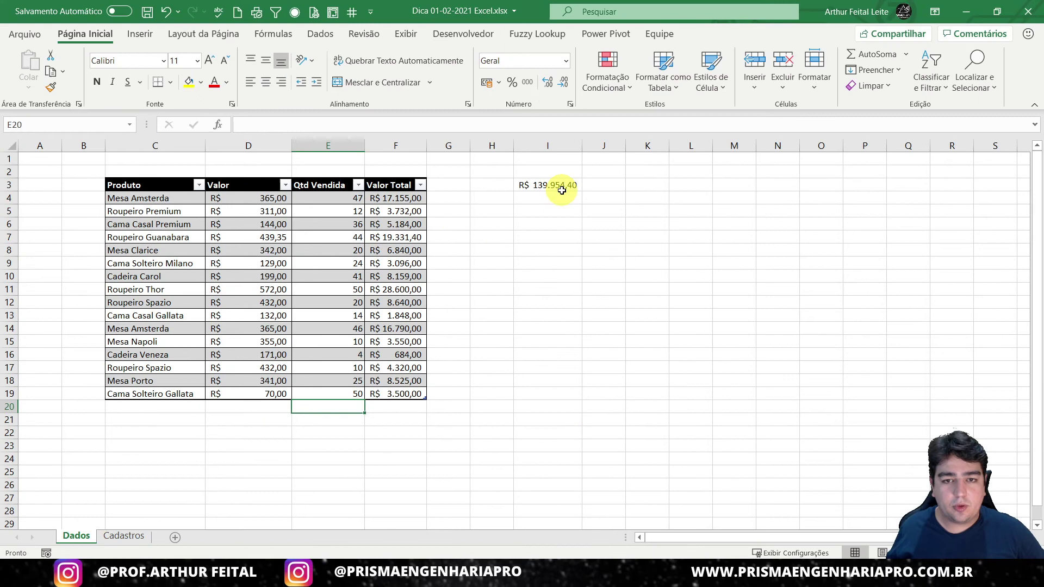
pyautogui.click(566, 183)
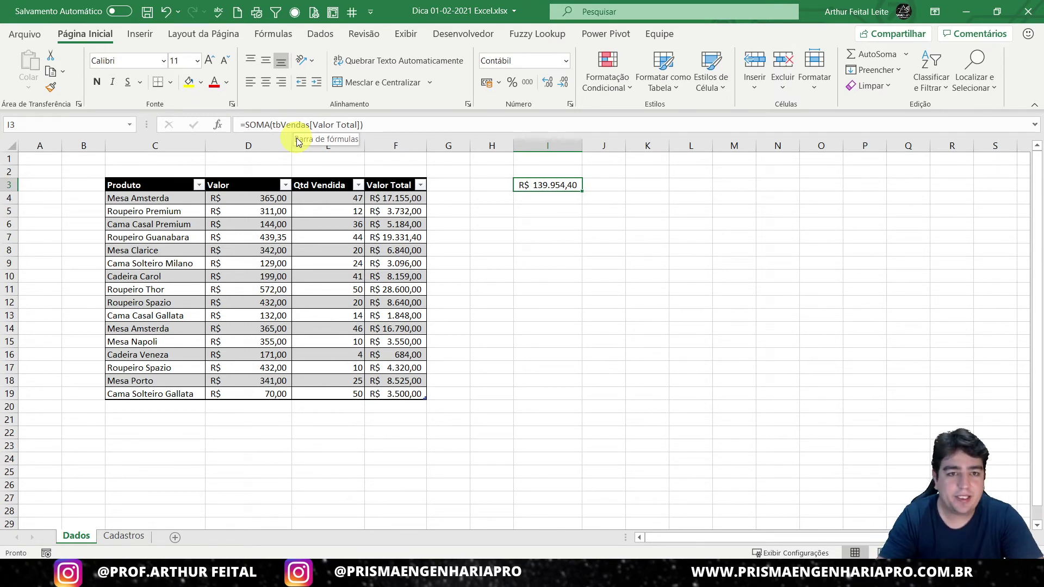
# Step: Toggle Linhas em Tiras and Colunas em Tiras, leaving only banded rows checked
pyautogui.click(352, 289)
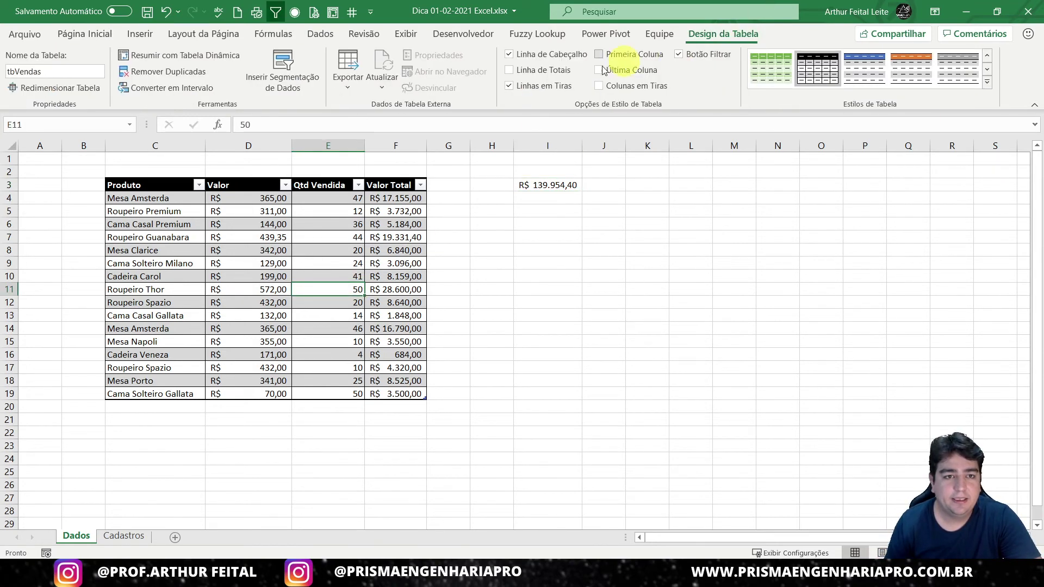
pyautogui.click(514, 88)
pyautogui.click(515, 88)
pyautogui.click(514, 88)
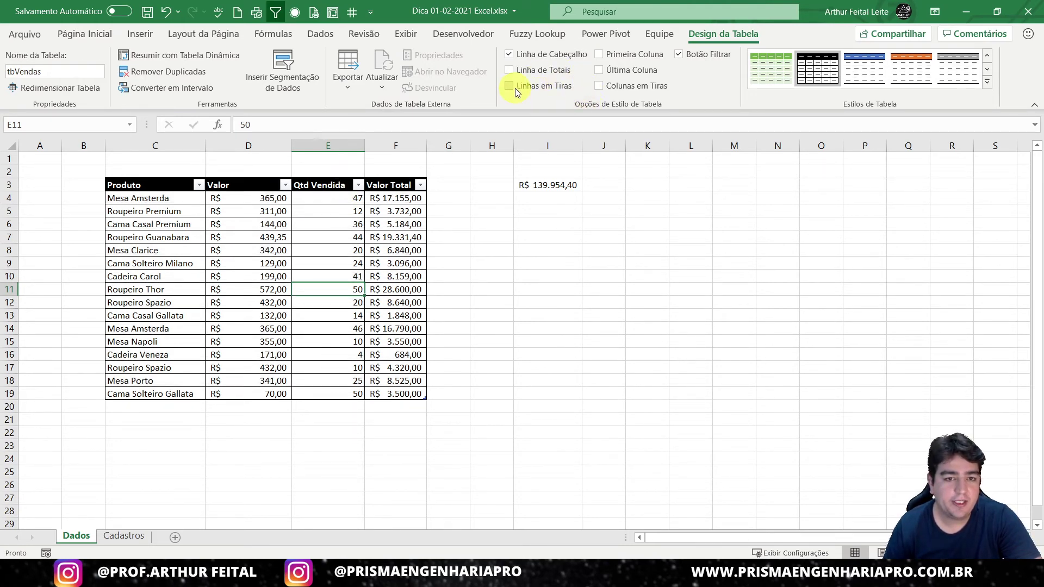
pyautogui.click(514, 88)
pyautogui.click(514, 88)
pyautogui.click(514, 88)
pyautogui.click(515, 88)
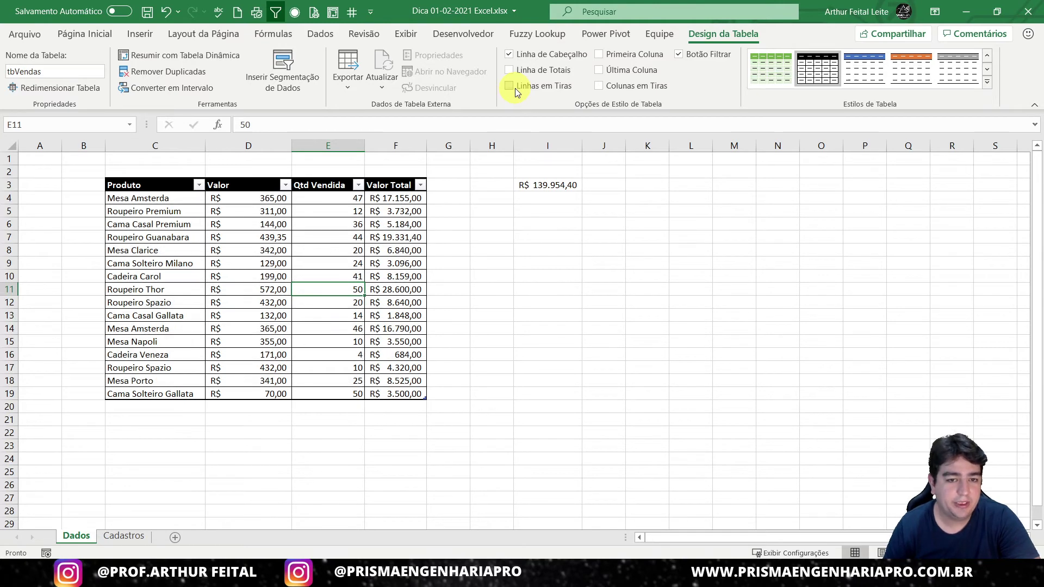
pyautogui.click(515, 88)
pyautogui.click(599, 87)
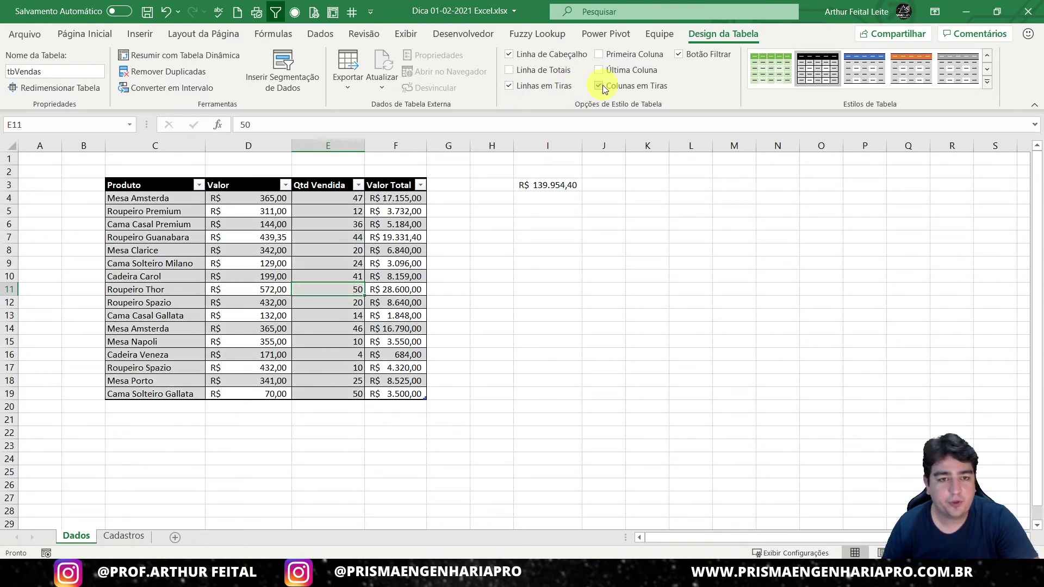
pyautogui.click(600, 87)
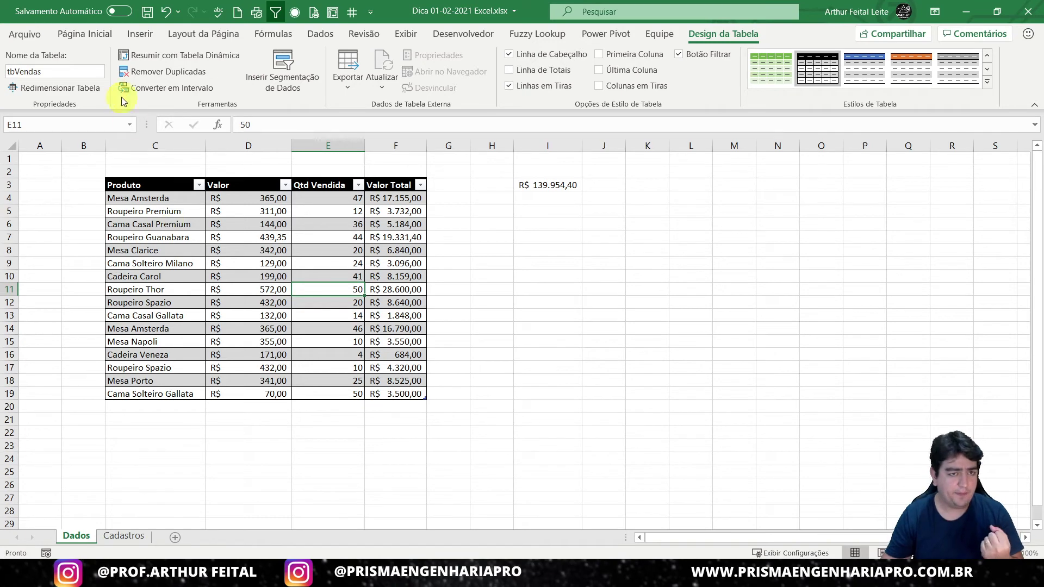
# Step: Switch back to the Página Inicial ribbon
pyautogui.click(84, 34)
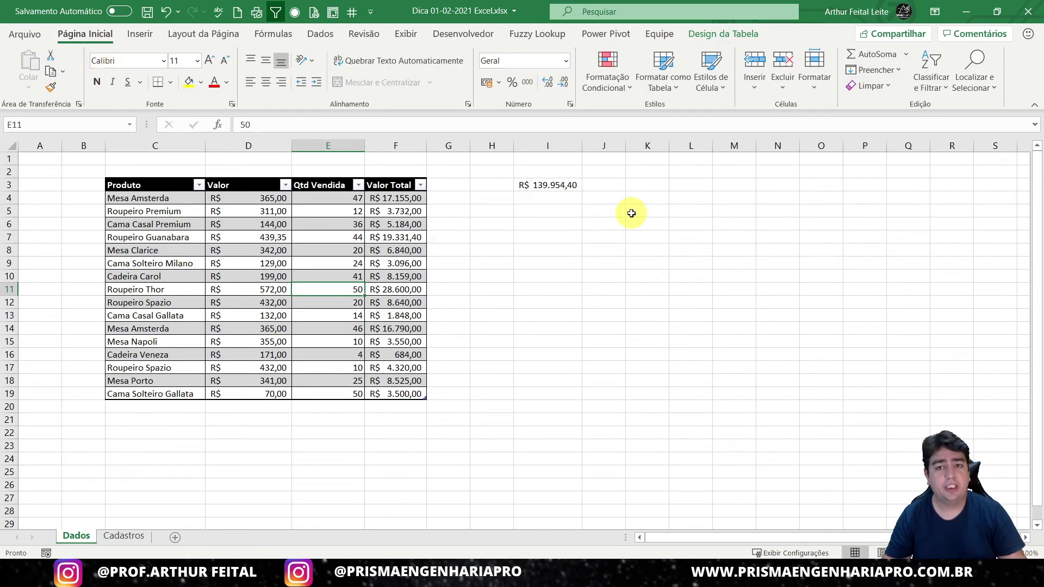